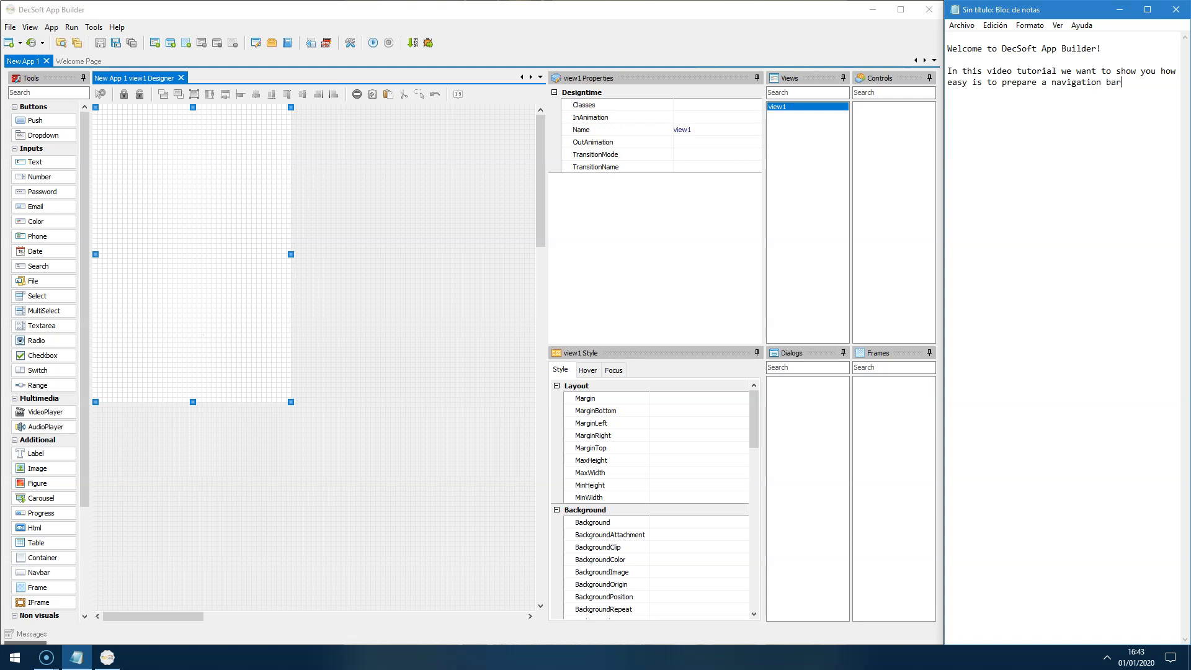
# Step: Continue the introduction with "for our app. Just place a NavBar control in the app view."
pyautogui.write('Just place a N')
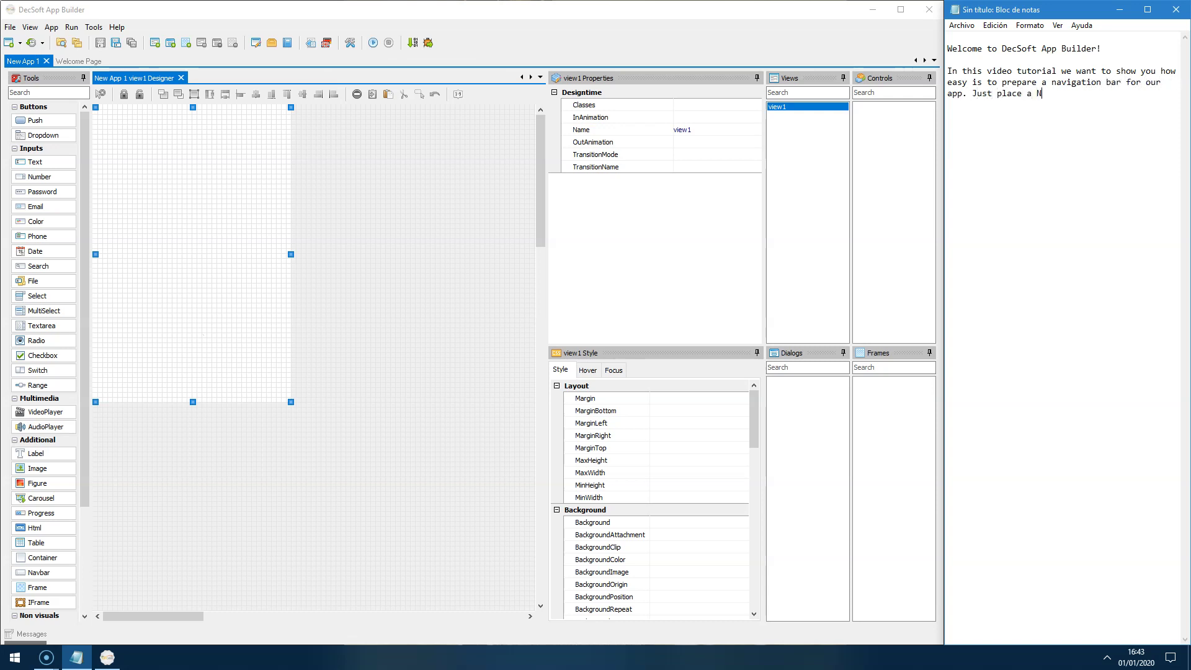
pyautogui.write('avBar control in the app view.')
pyautogui.press('Return')
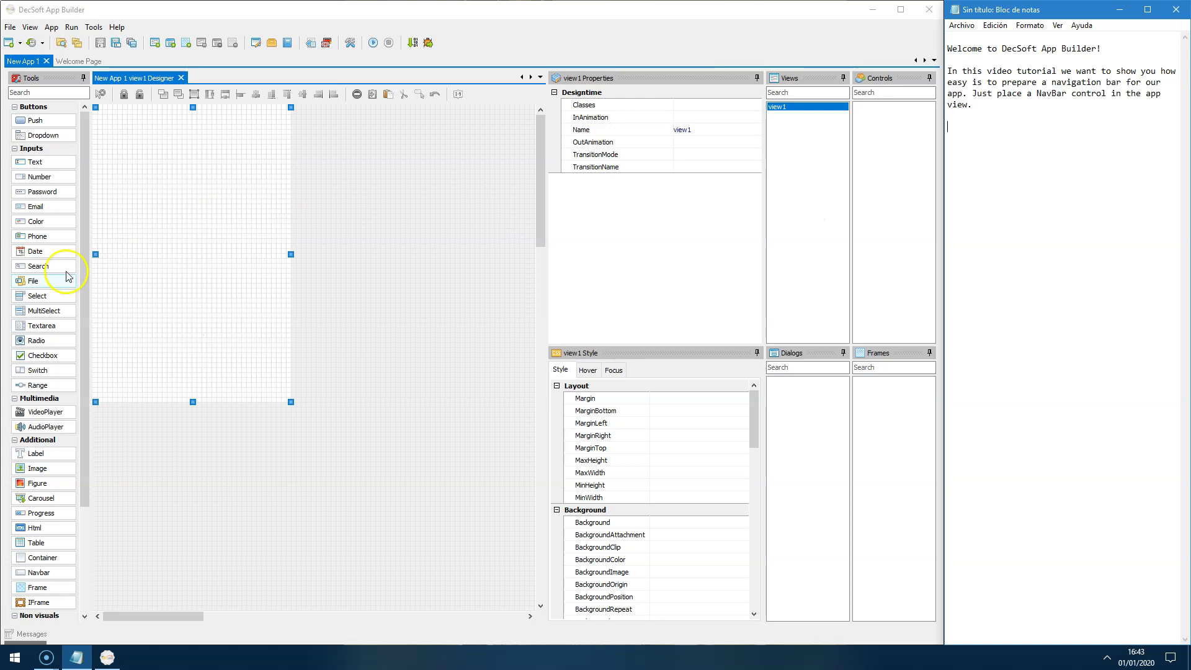
# Step: Switch to DecSoft App Builder and place a Navbar control in the view1 designer
pyautogui.click(85, 282)
pyautogui.moveTo(85, 282); pyautogui.dragTo(88, 525)
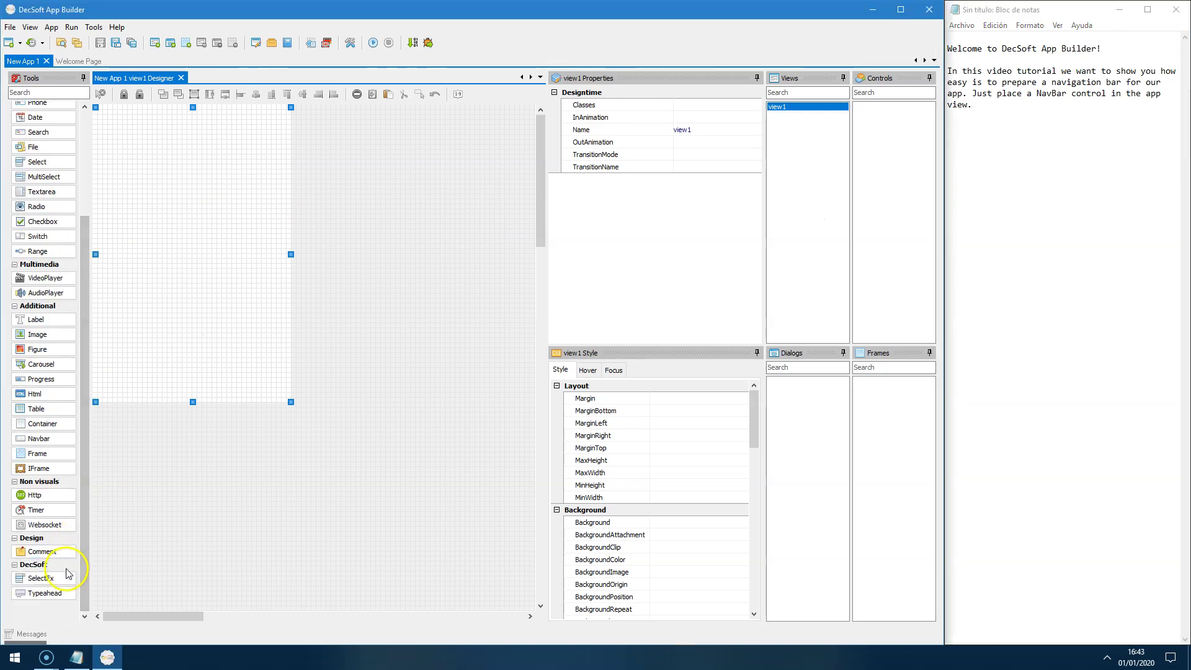
pyautogui.click(59, 441)
pyautogui.click(141, 128)
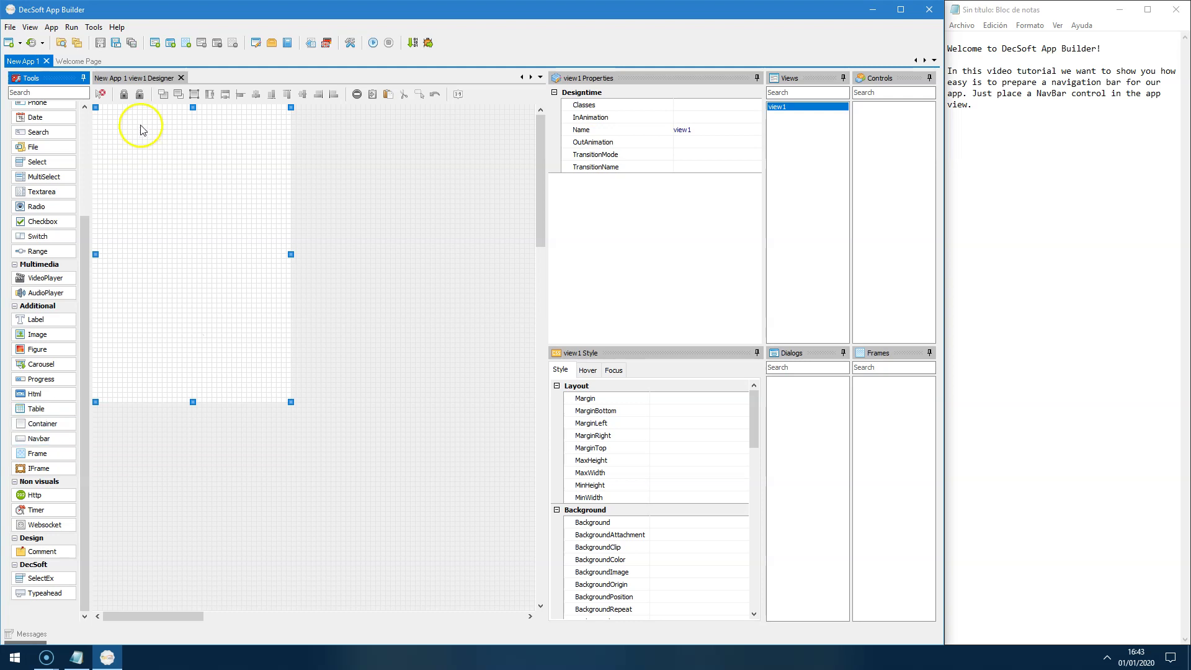
pyautogui.click(210, 186)
# Step: Add to the Notepad notes "Just by doing that, we already have a navigation bar in the app, just see it when running."
pyautogui.click(1109, 261)
pyautogui.write('Just by doing that, we h')
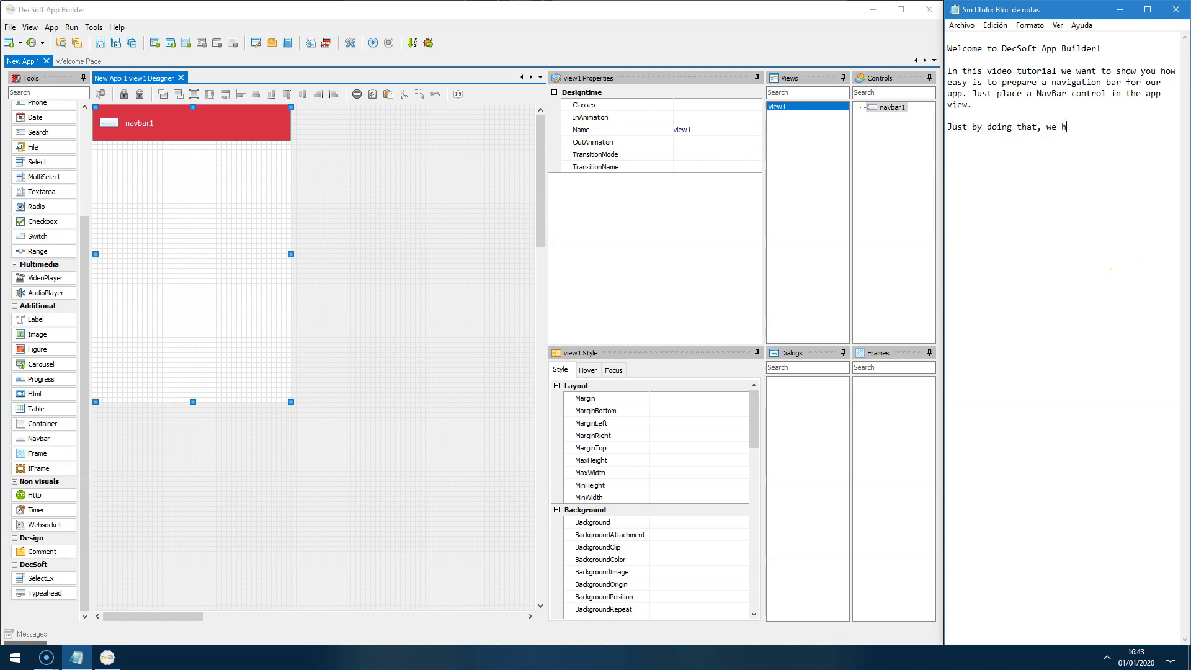
pyautogui.press('BackSpace')
pyautogui.write('already have a navigatio')
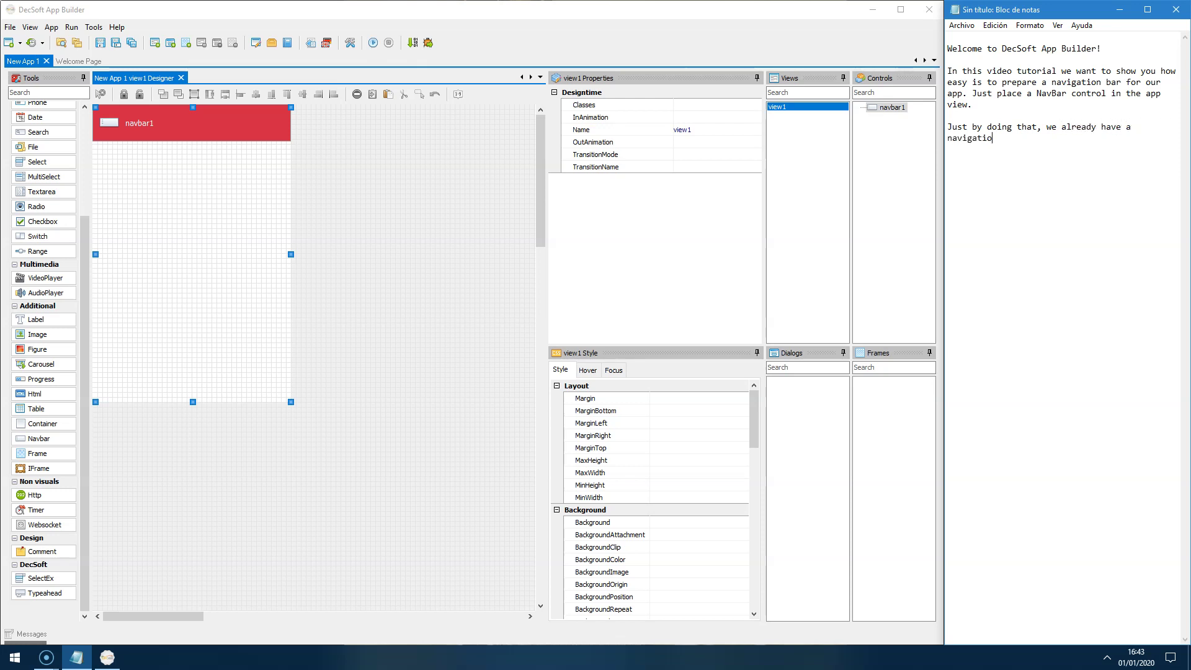
pyautogui.write('n bar in the app, jus')
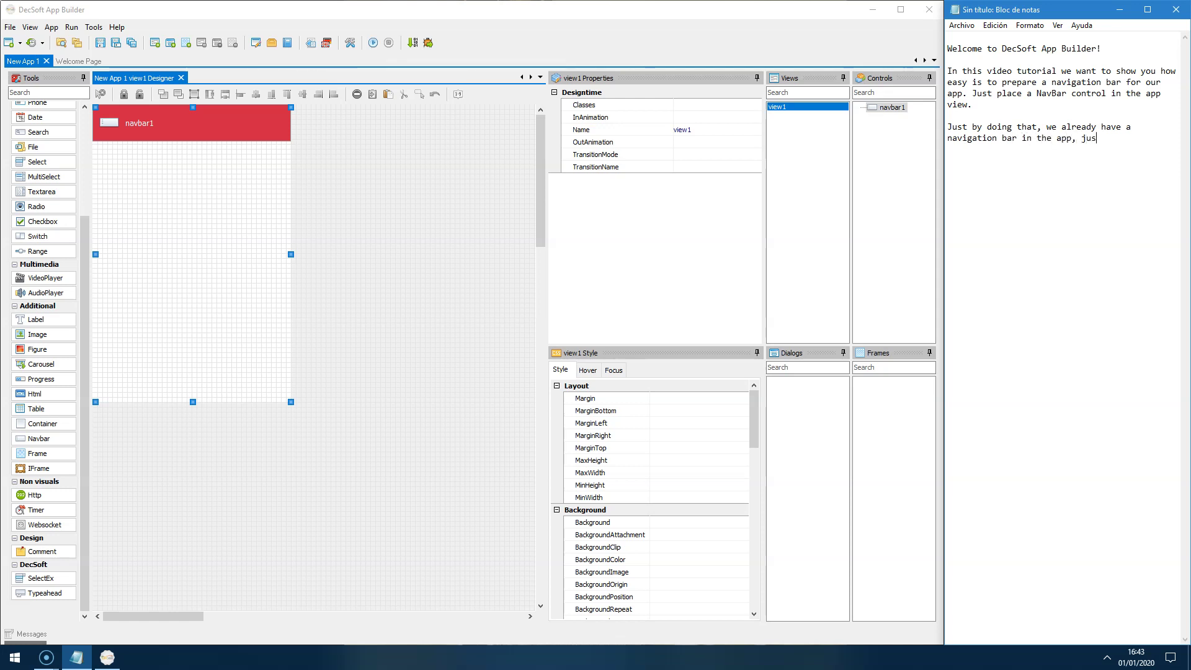
pyautogui.write('t see it when running.')
# Step: Run the app in debug mode from DecSoft App Builder to view the navigation bar, and close the debug view
pyautogui.click(500, 151)
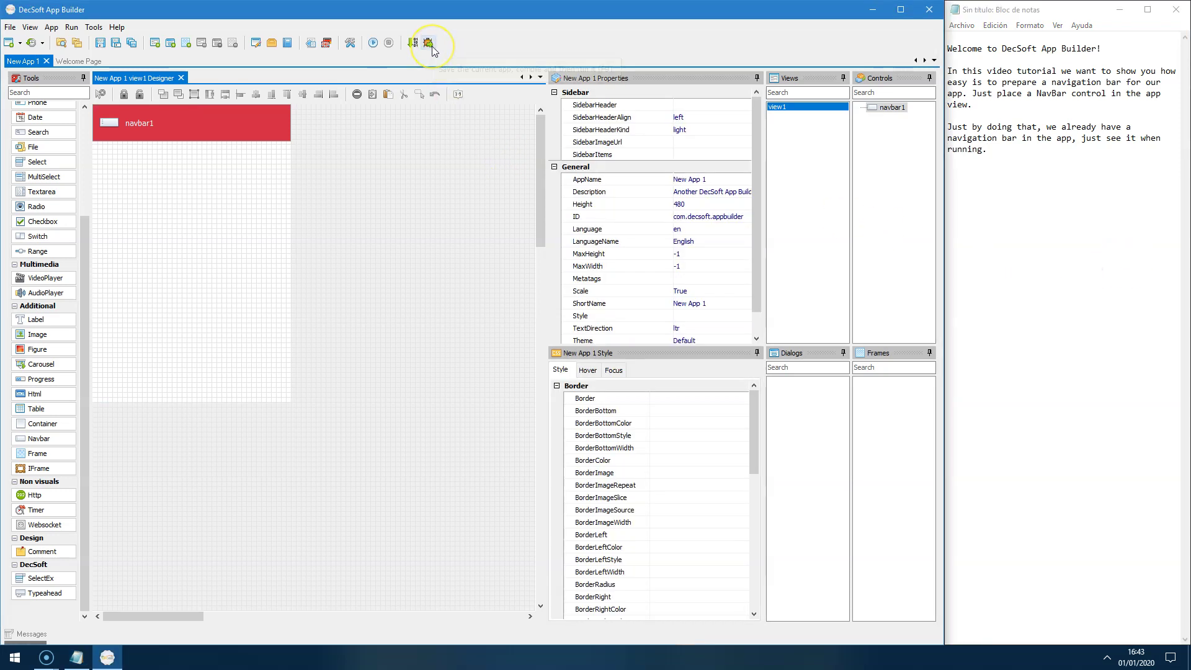
pyautogui.click(430, 44)
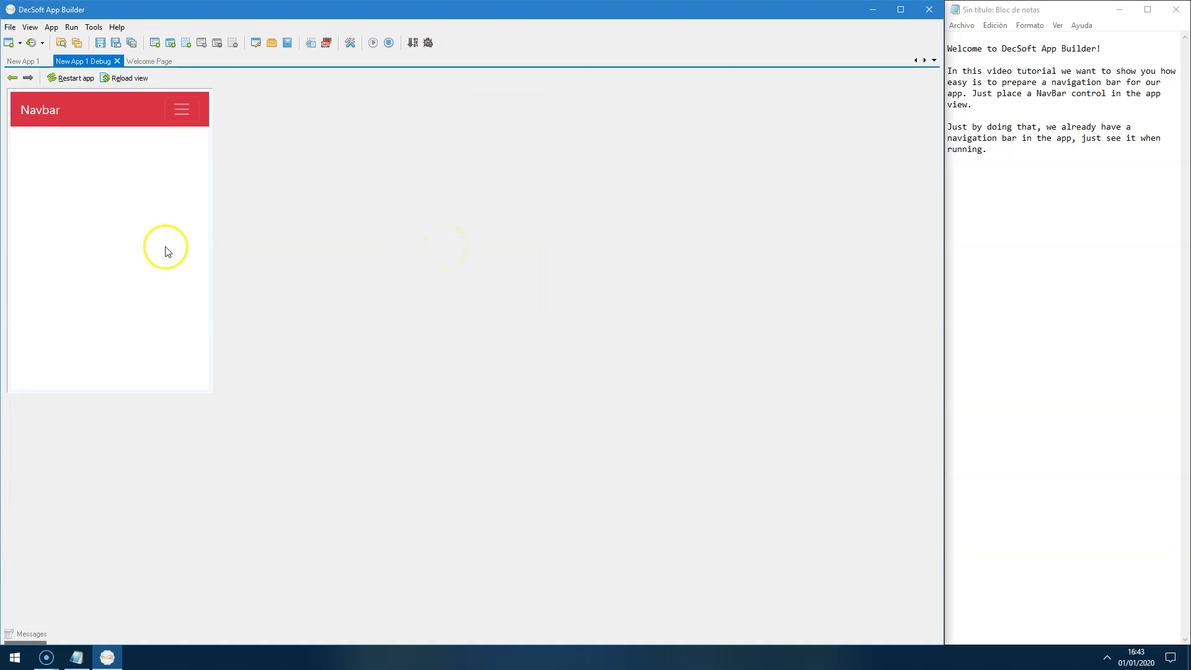
pyautogui.click(117, 61)
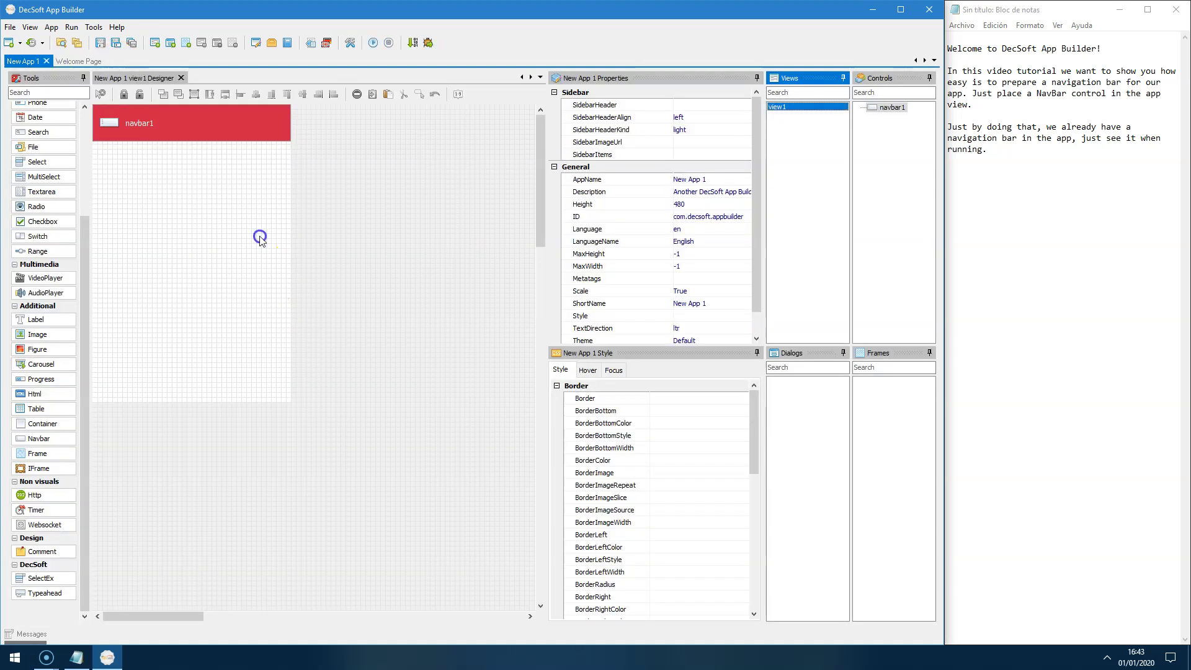
# Step: Add a Notepad paragraph explaining that a navigation bar offers items and subitems, which can be provided at designtime using the NavBar "Items" property editor
pyautogui.click(1069, 289)
pyautogui.write('A na')
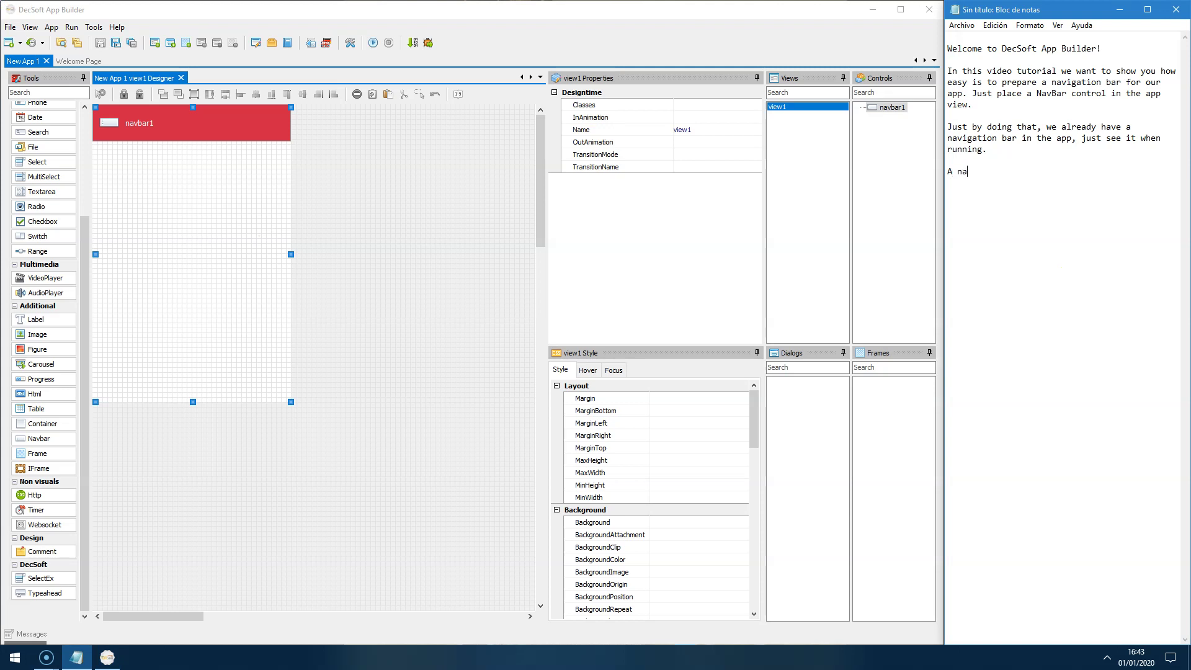
pyautogui.write("vigation bar, however, it's intended to offer to the user one")
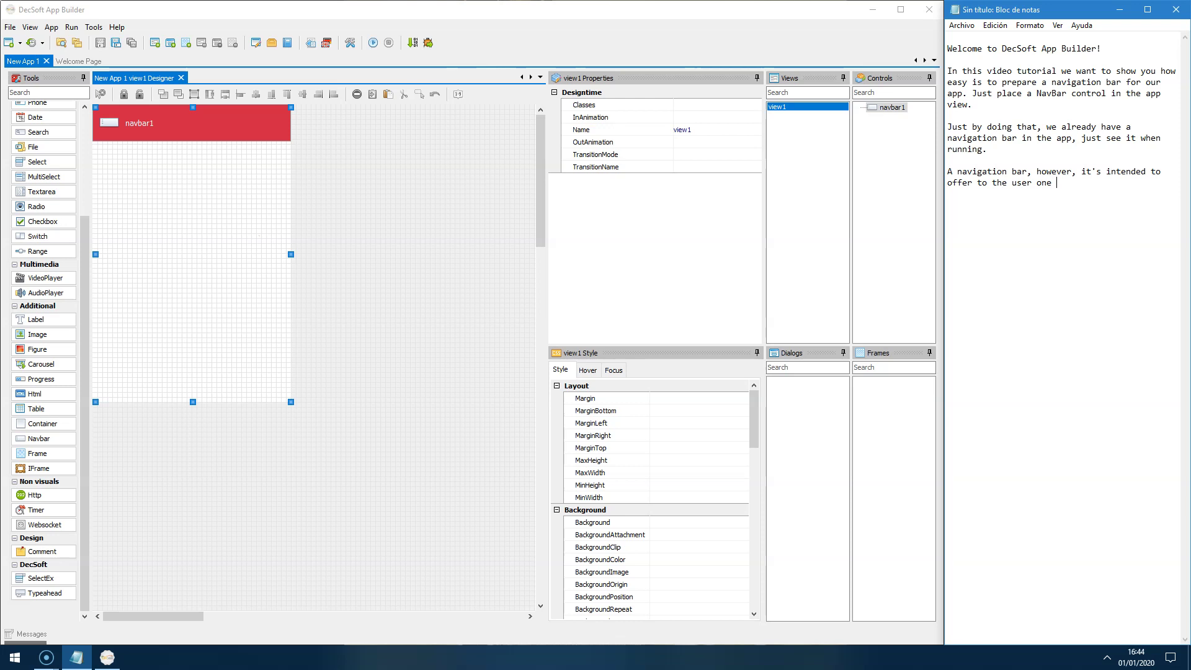
pyautogui.write('or more item')
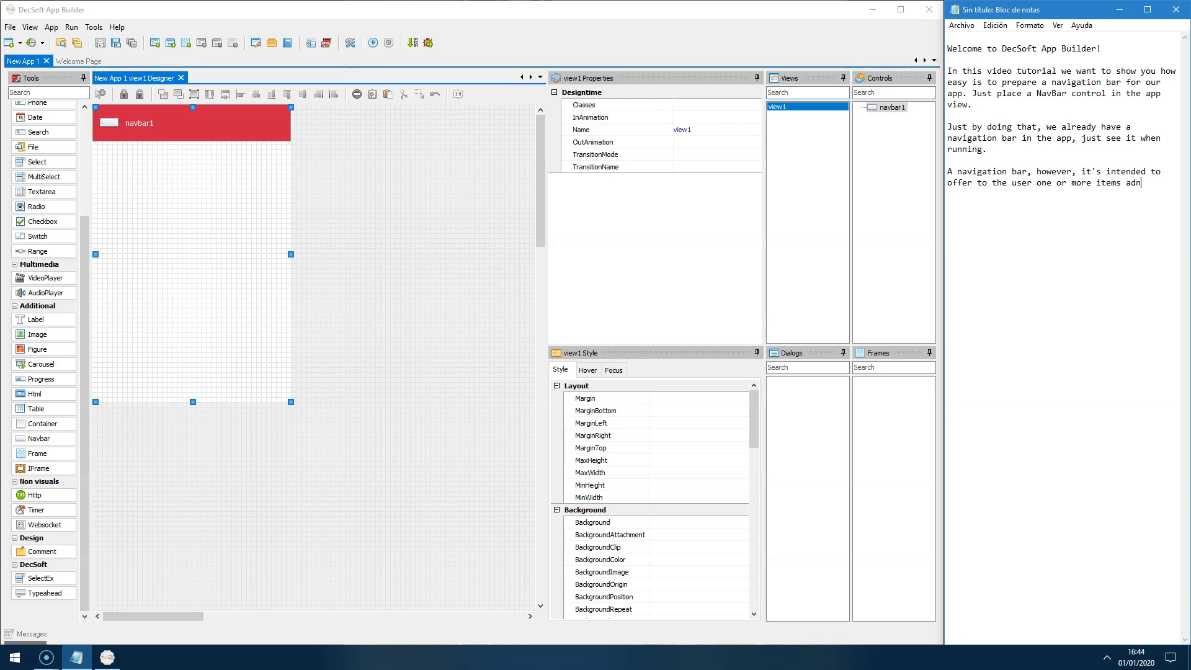
pyautogui.write('s and subitems, and, we can provid')
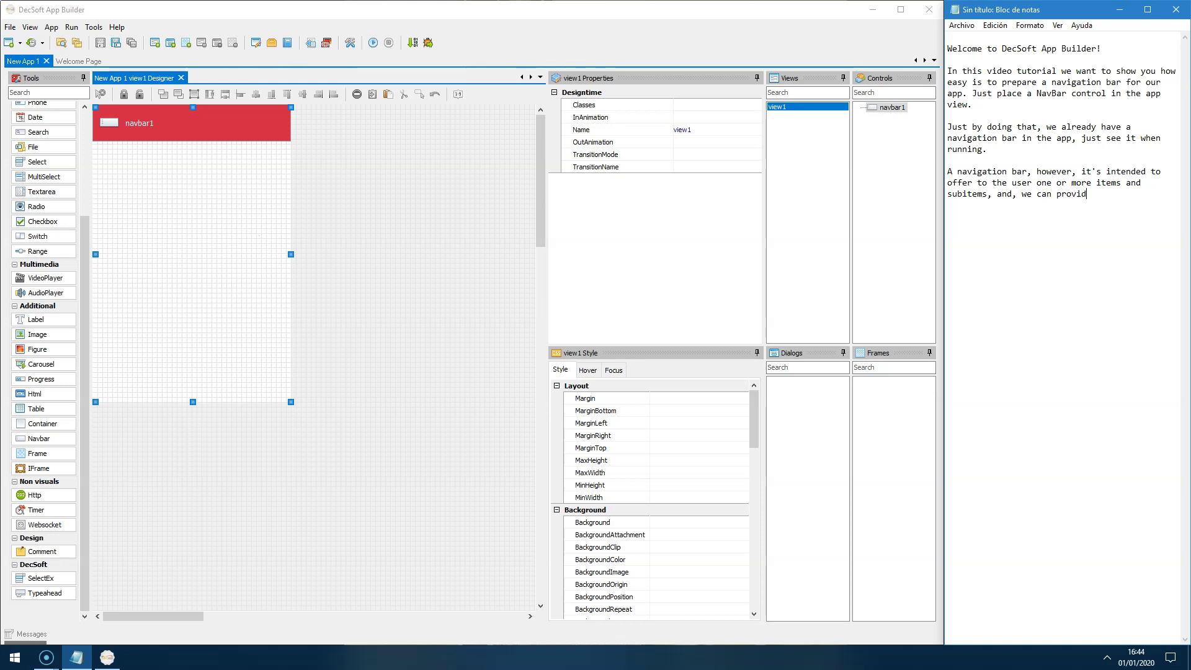
pyautogui.write('e it at designtime')
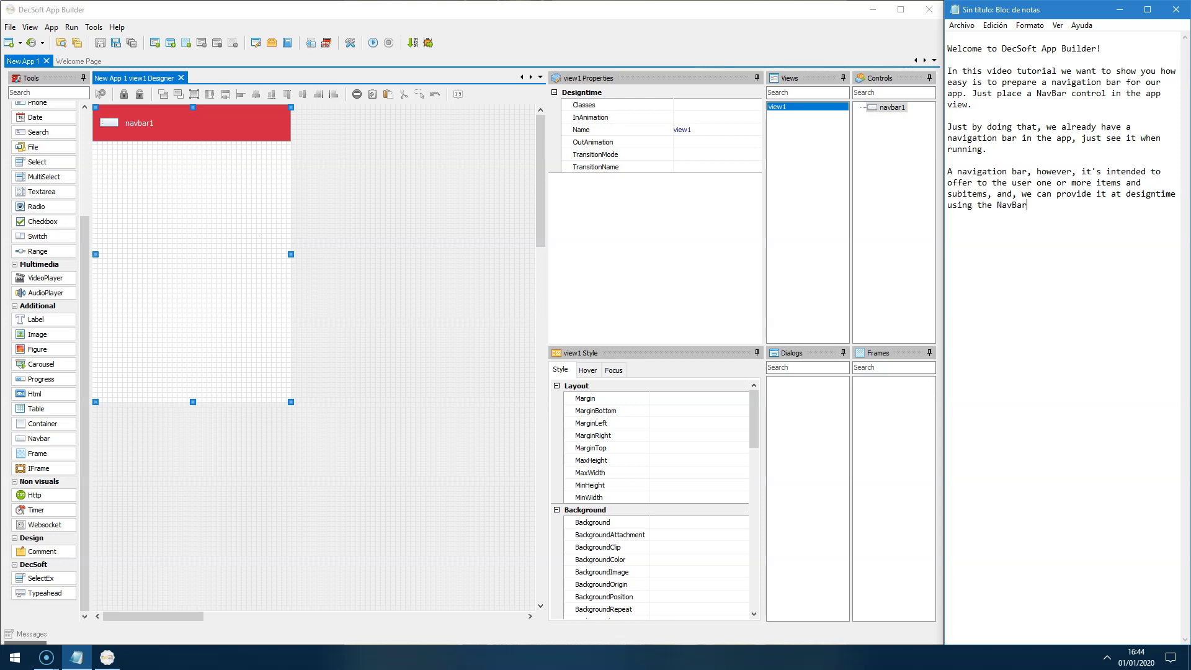
pyautogui.write('tems" property editor.')
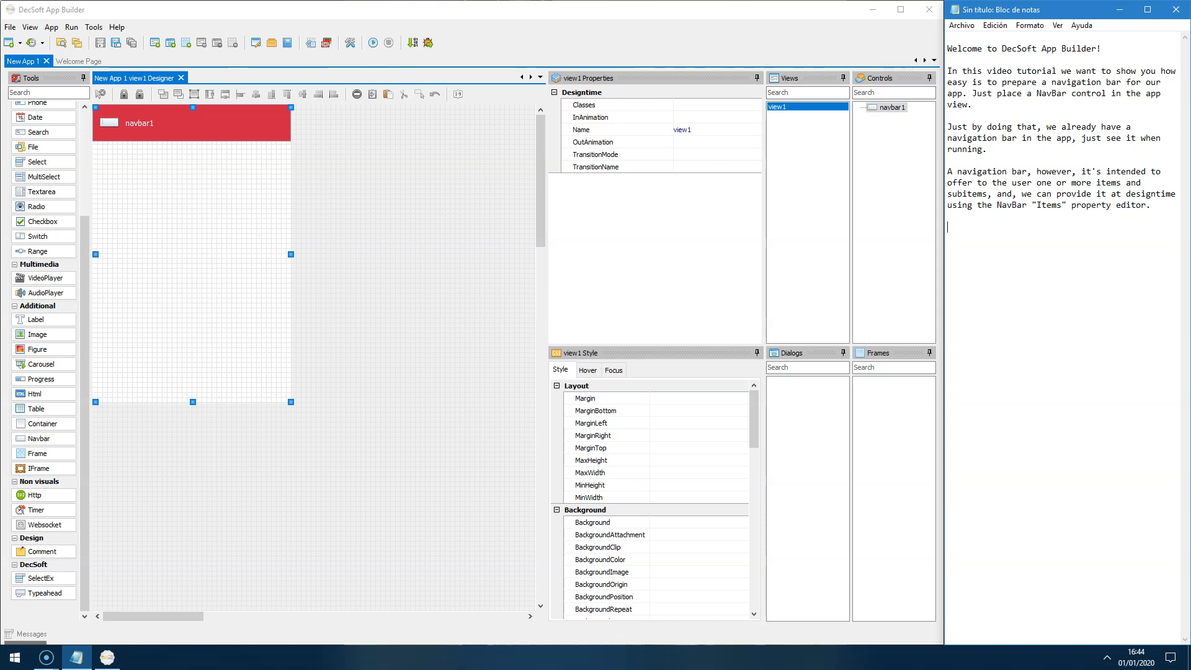
# Step: In DecSoft App Builder, open navbar1's Items editor and add "Item number 1" with the regular address-card icon
pyautogui.click(227, 123)
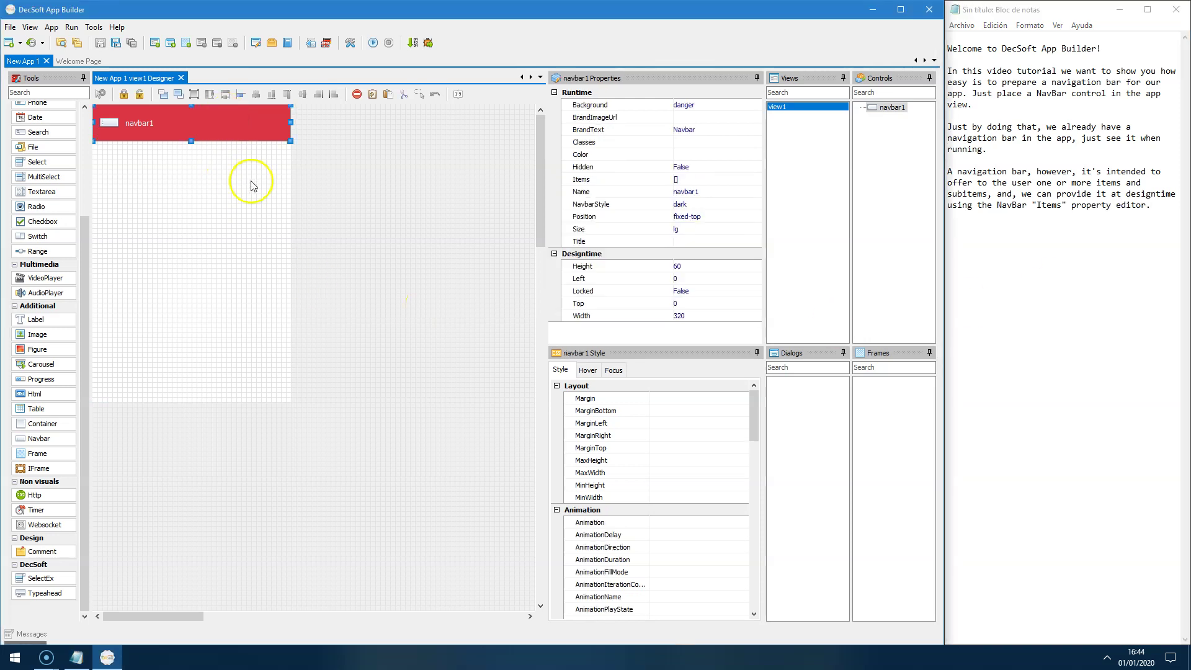
pyautogui.click(738, 180)
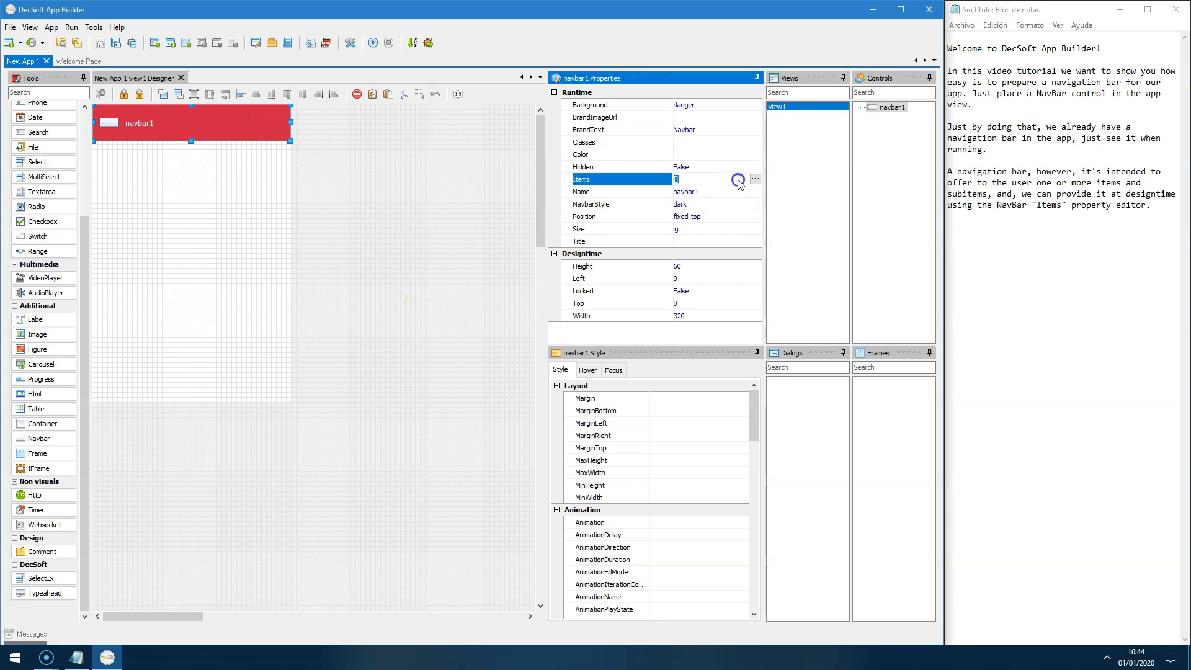
pyautogui.click(755, 179)
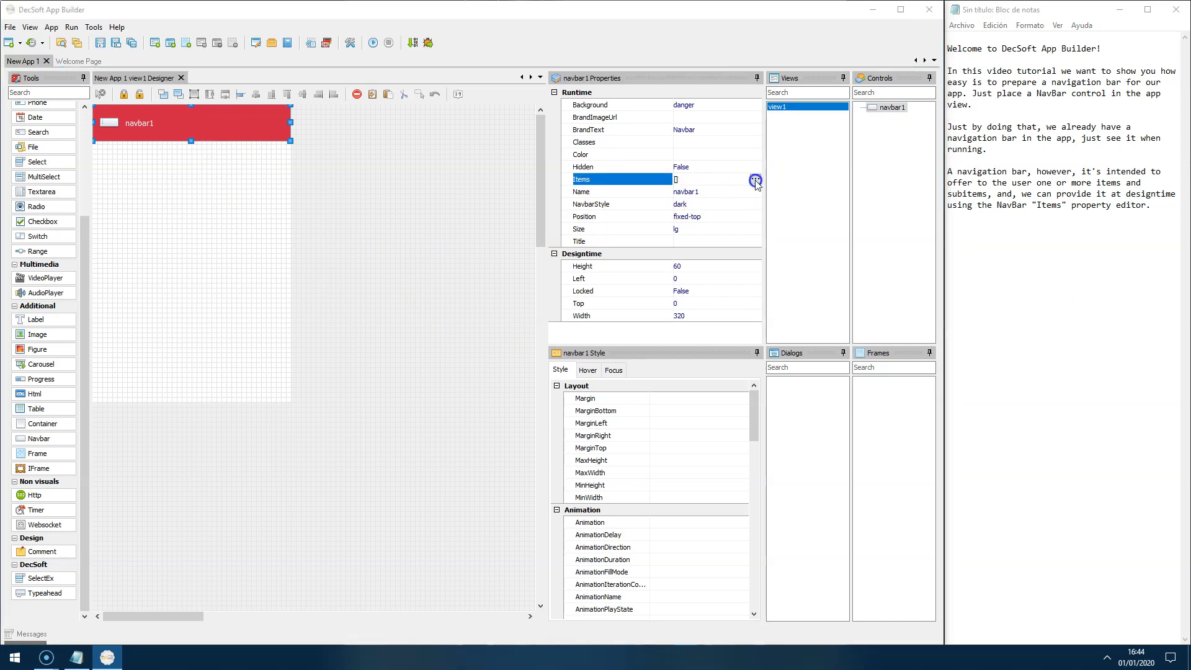
pyautogui.click(283, 334)
pyautogui.write('Item number 1')
pyautogui.click(362, 372)
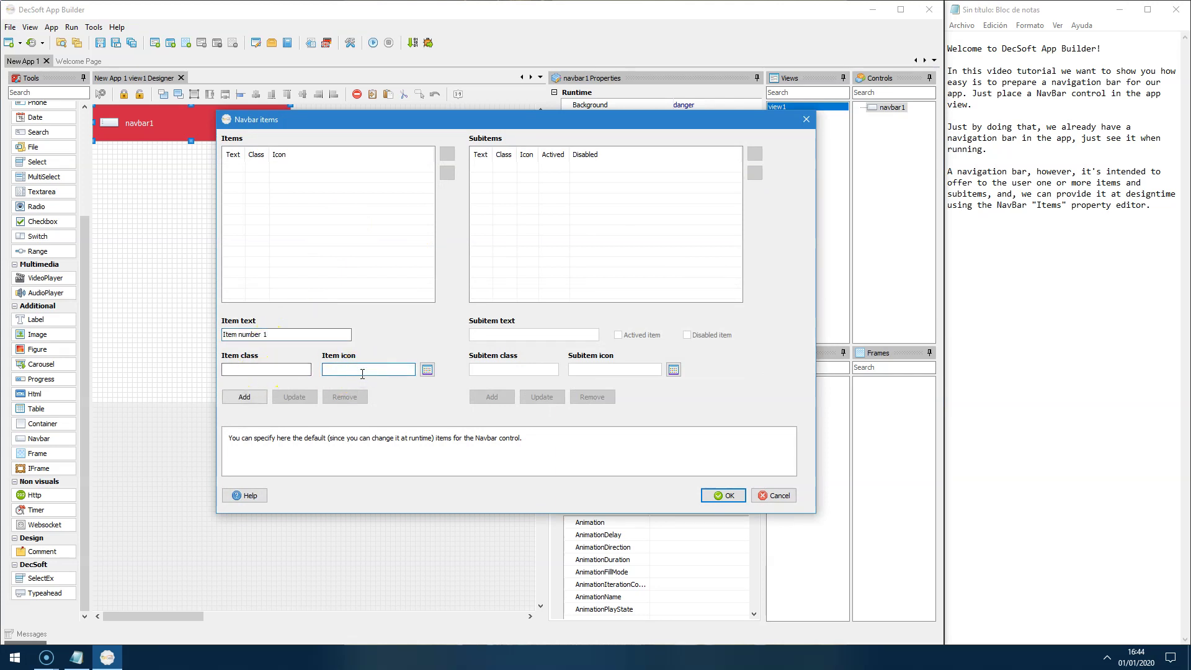
pyautogui.click(427, 369)
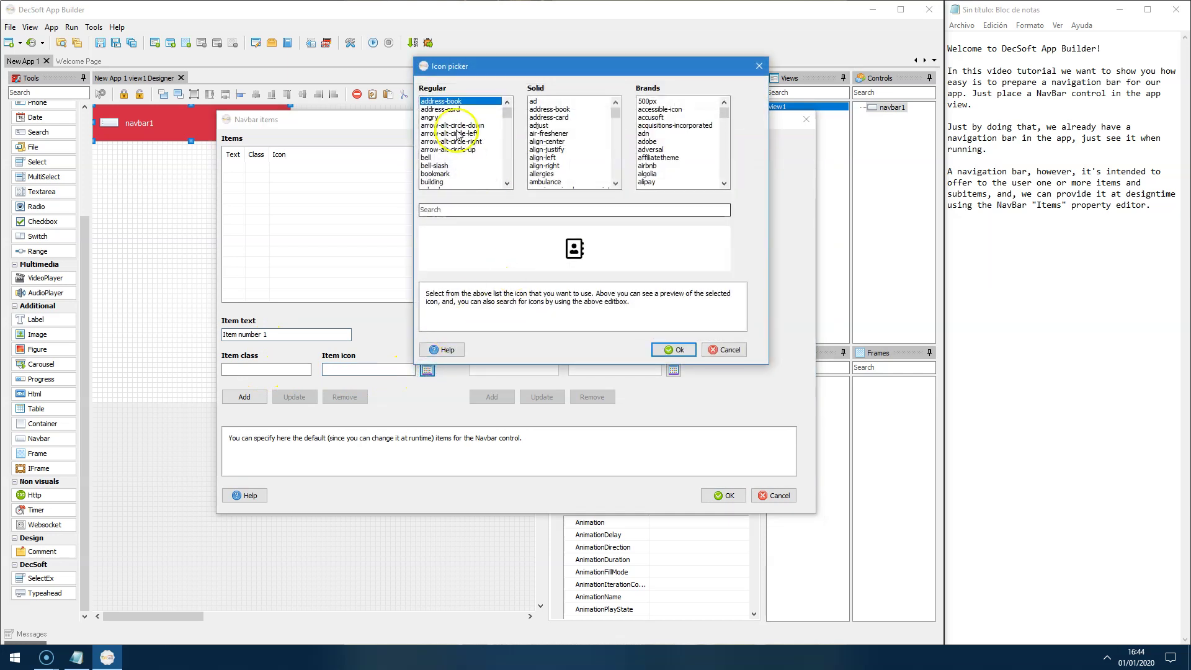
pyautogui.click(440, 109)
pyautogui.click(674, 350)
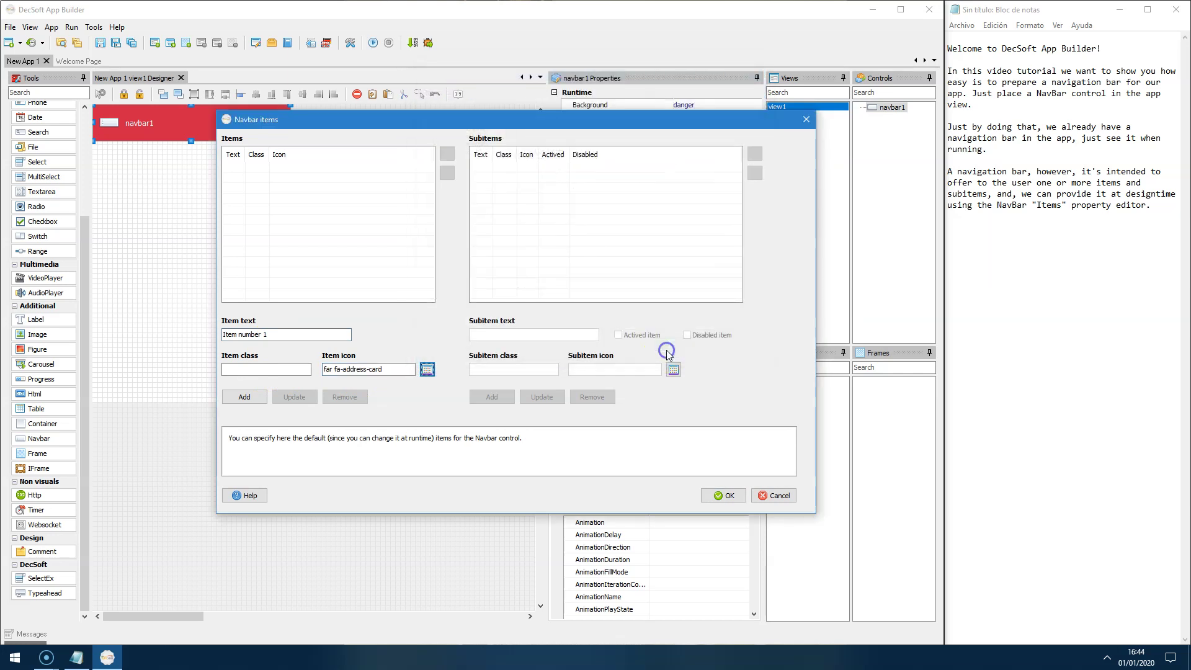
pyautogui.click(244, 397)
# Step: Add a second navbar item named "Item number 2" with the regular building icon
pyautogui.click(294, 335)
pyautogui.press('BackSpace')
pyautogui.write('2')
pyautogui.click(427, 370)
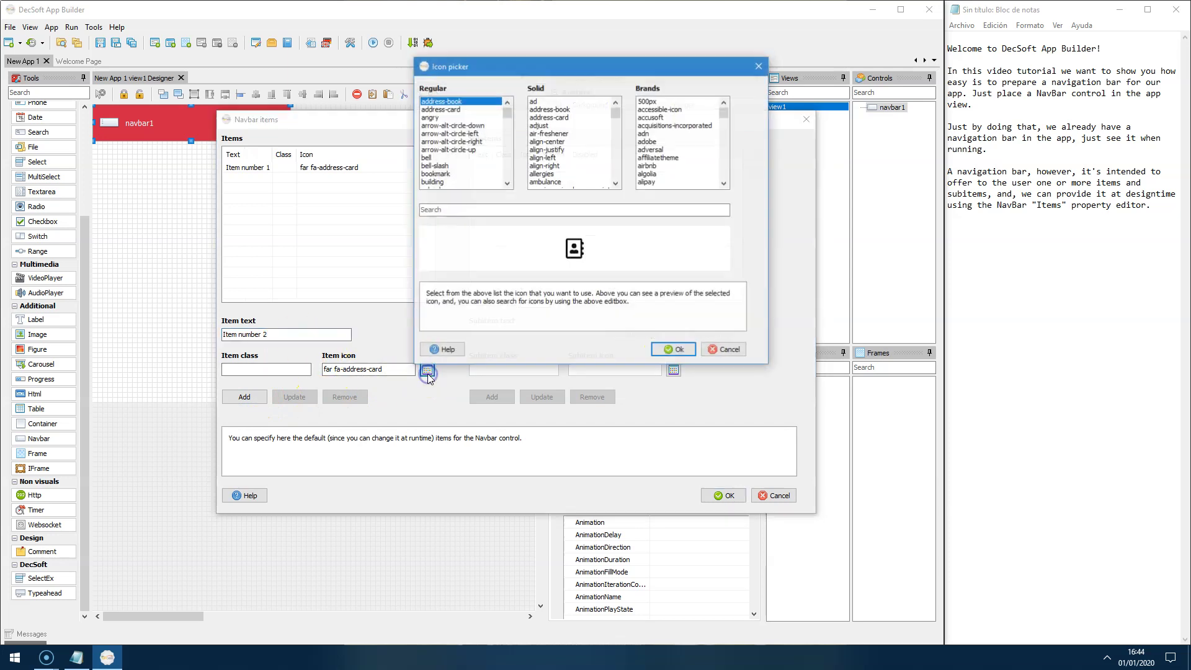
pyautogui.click(432, 182)
pyautogui.click(664, 351)
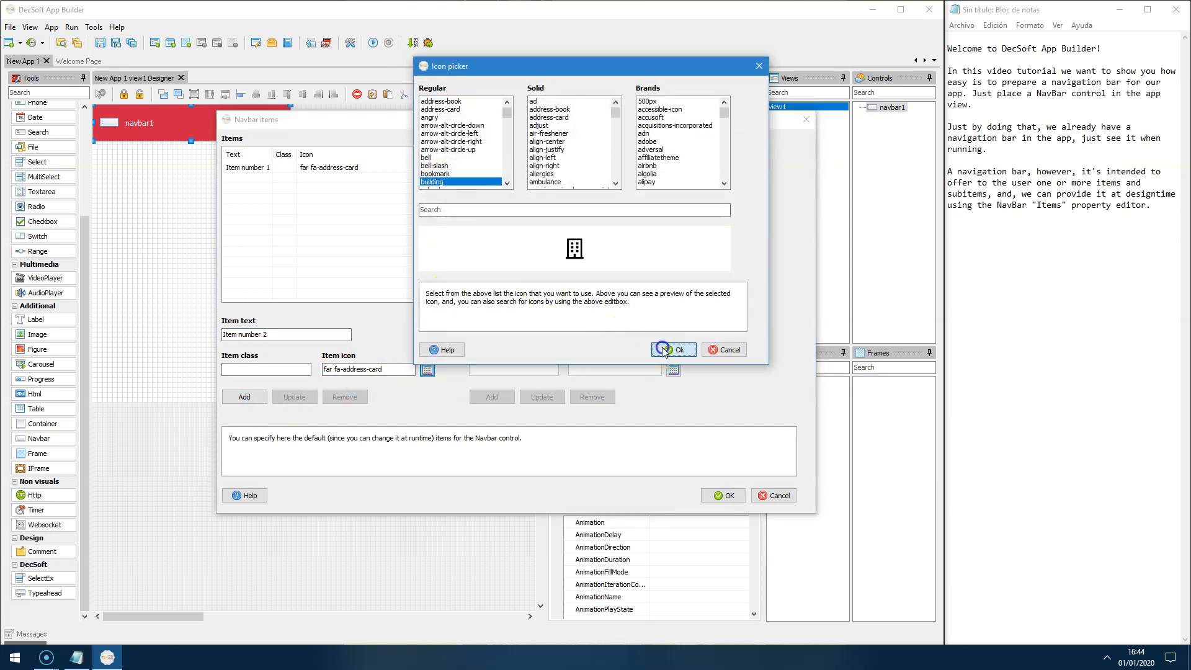
pyautogui.click(243, 397)
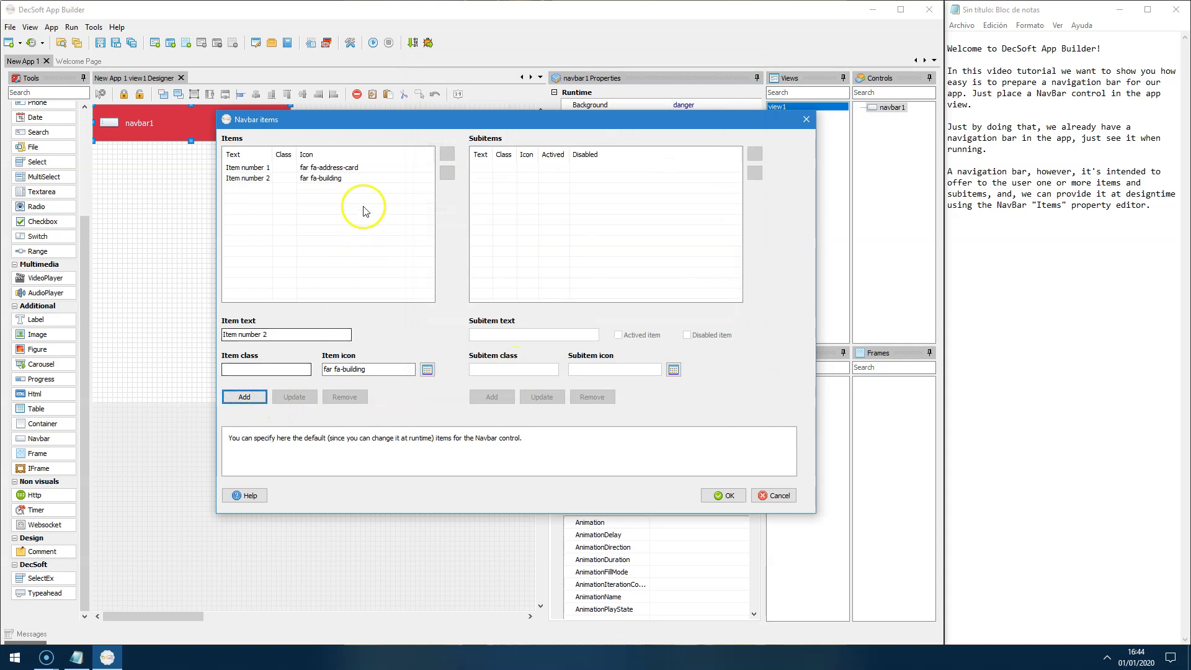
# Step: Add "Subitem number 1" with the regular bell icon under Item number 2, and save the navbar items
pyautogui.click(354, 178)
pyautogui.click(519, 335)
pyautogui.write('Subitem number 1')
pyautogui.click(515, 369)
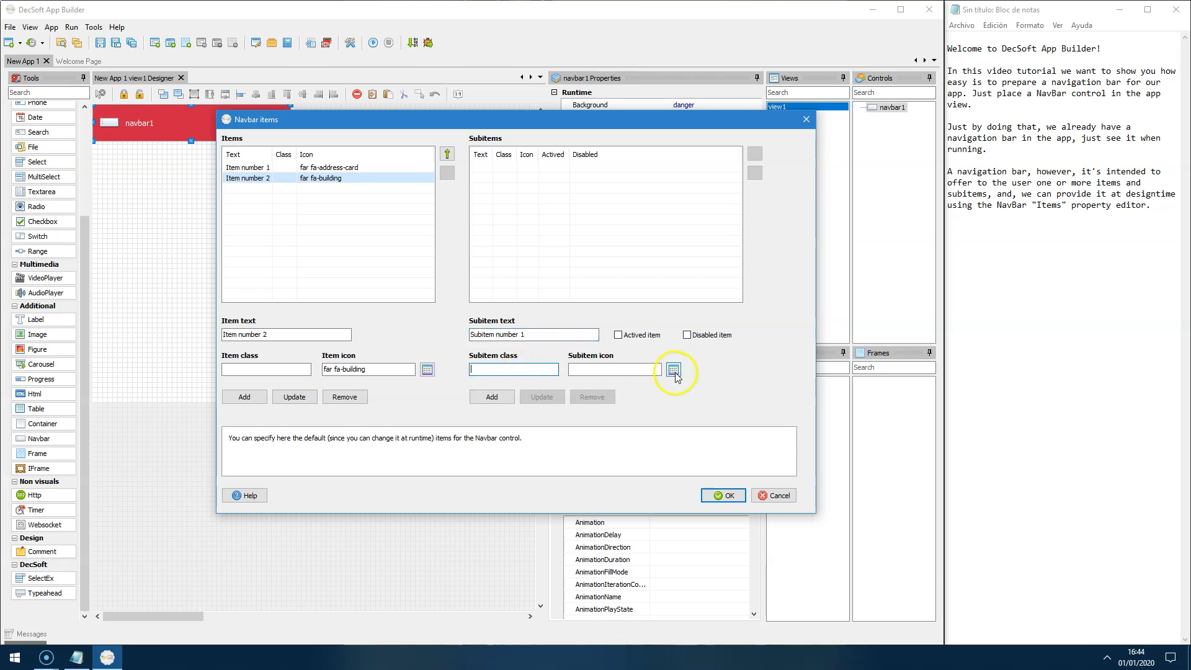
pyautogui.click(674, 371)
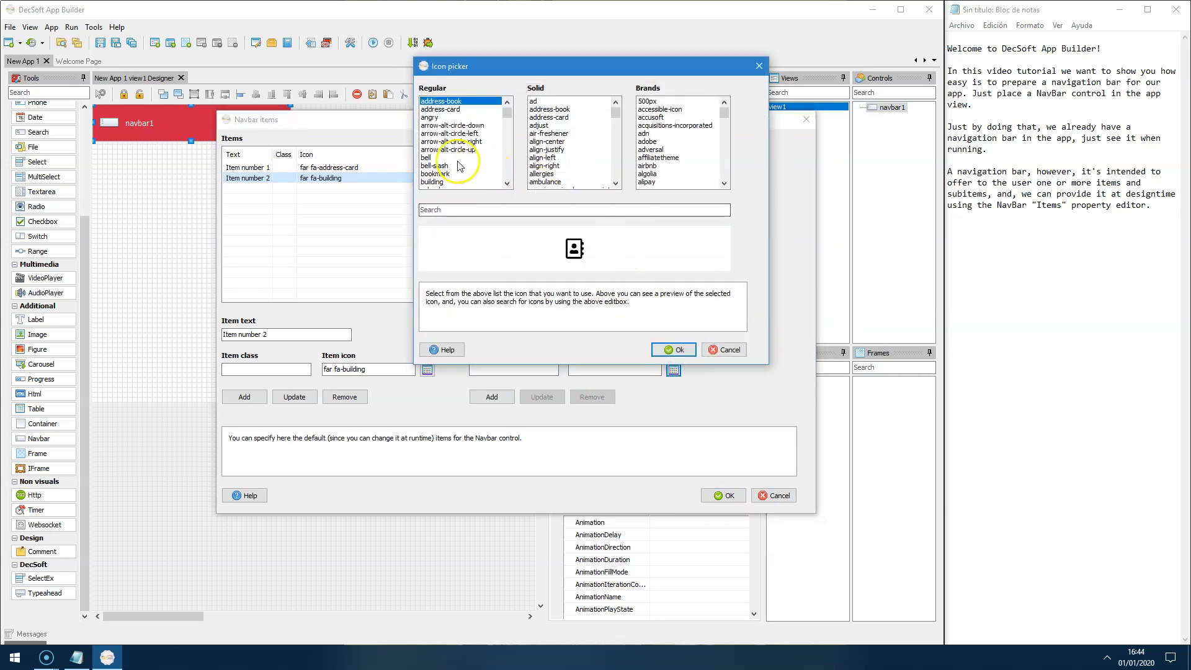
pyautogui.click(458, 159)
pyautogui.click(674, 349)
pyautogui.click(496, 396)
pyautogui.click(709, 496)
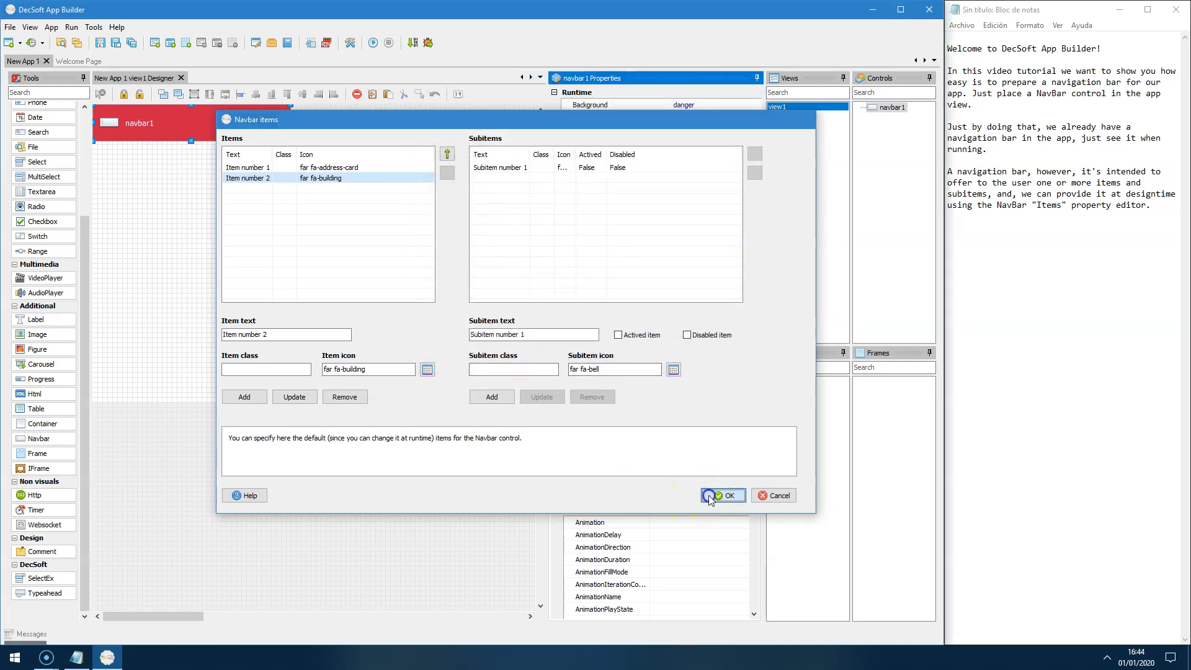
# Step: Add to the Notepad notes "Ok, run the app again, to see the new items."
pyautogui.click(1011, 324)
pyautogui.write('Ok,')
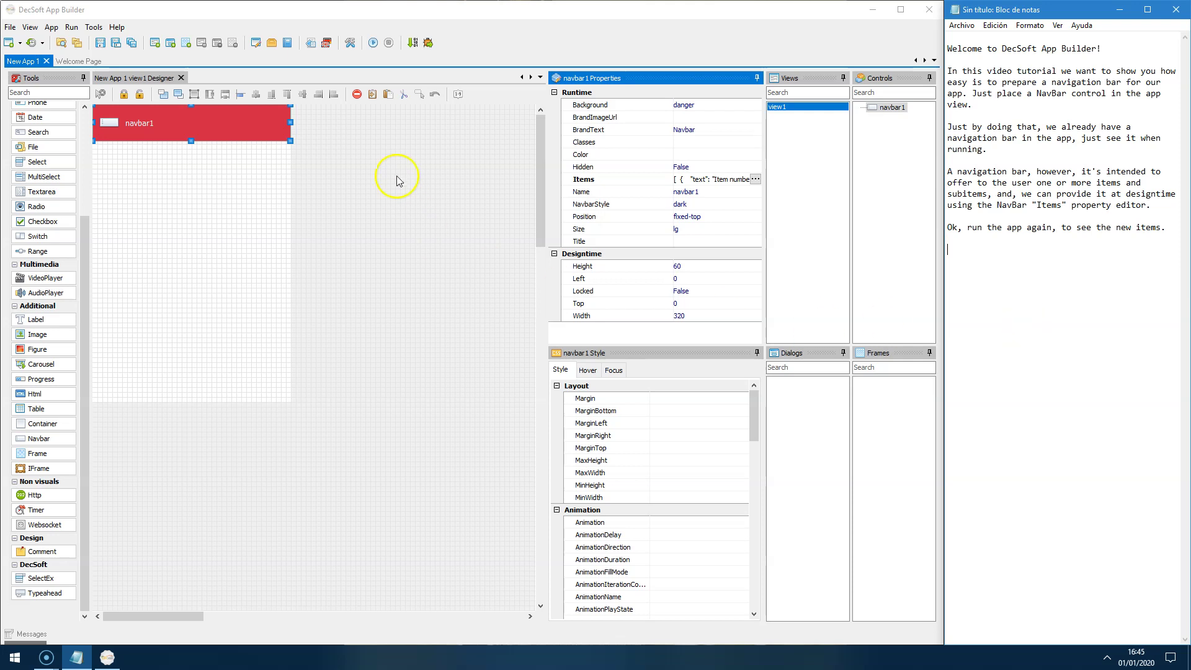
# Step: Debug the app from DecSoft App Builder, expand the navbar menu and Item number 2 to view their entries, and close the debug view
pyautogui.click(428, 43)
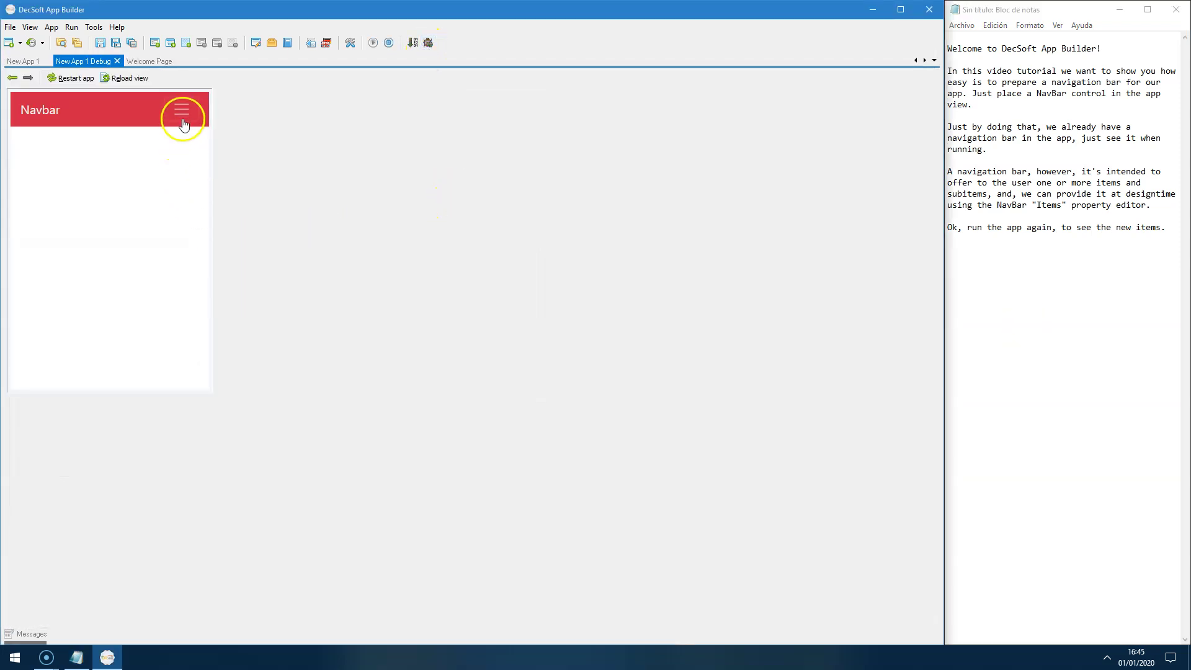
pyautogui.click(181, 110)
pyautogui.click(102, 160)
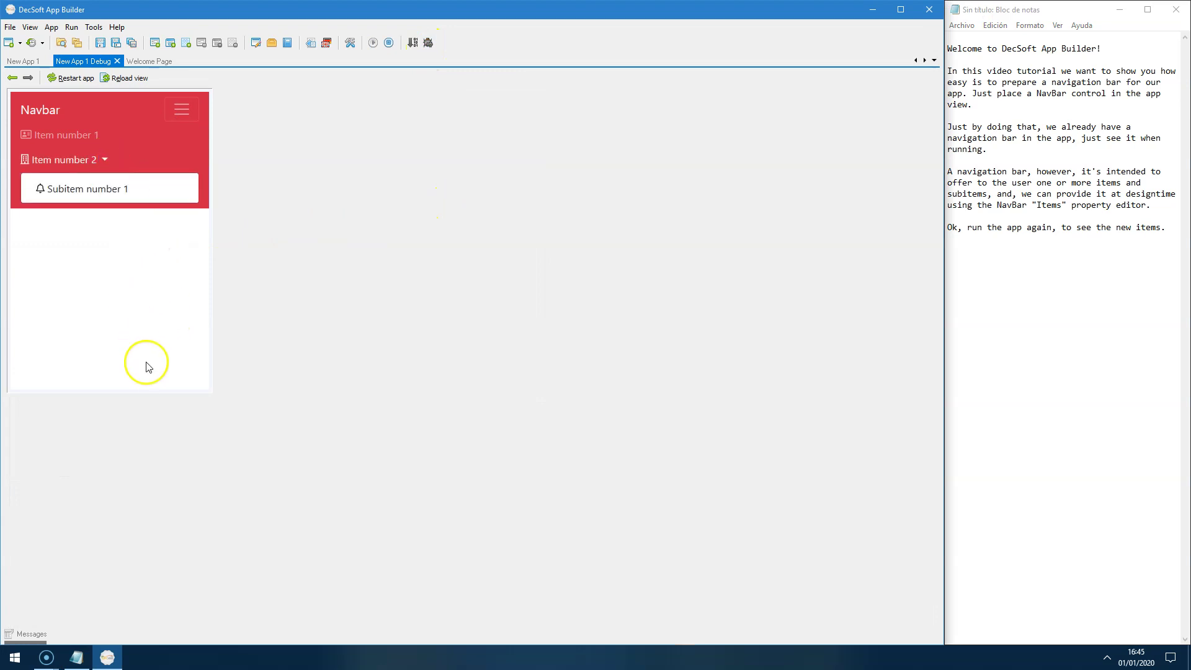
pyautogui.click(182, 112)
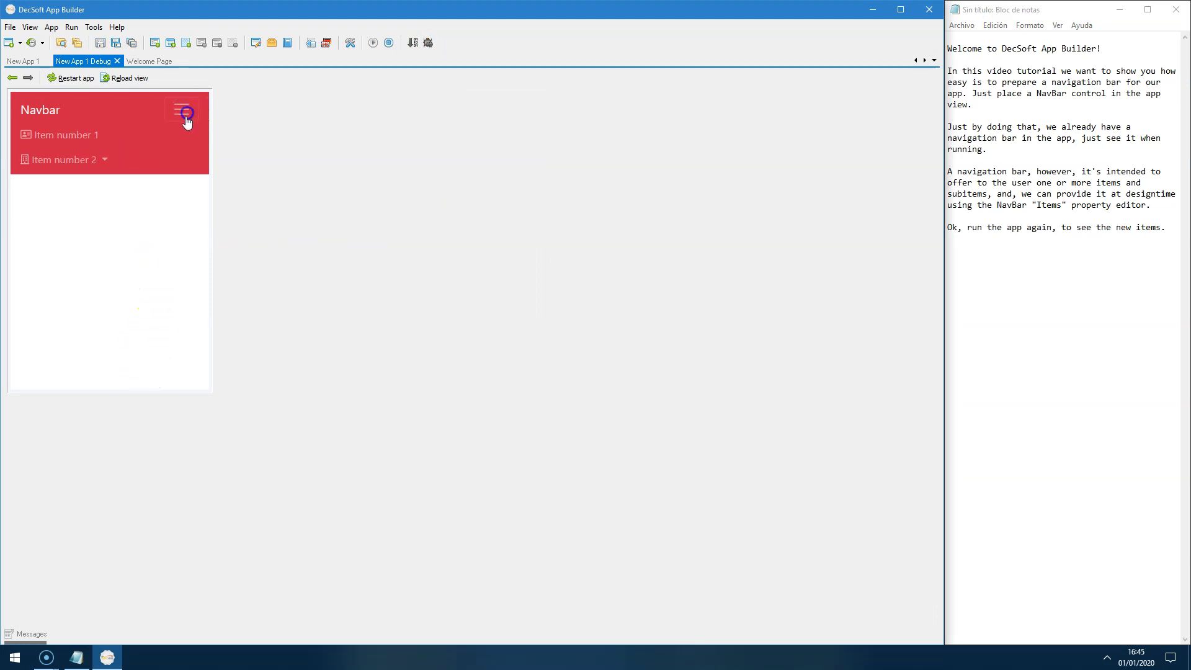
pyautogui.click(117, 61)
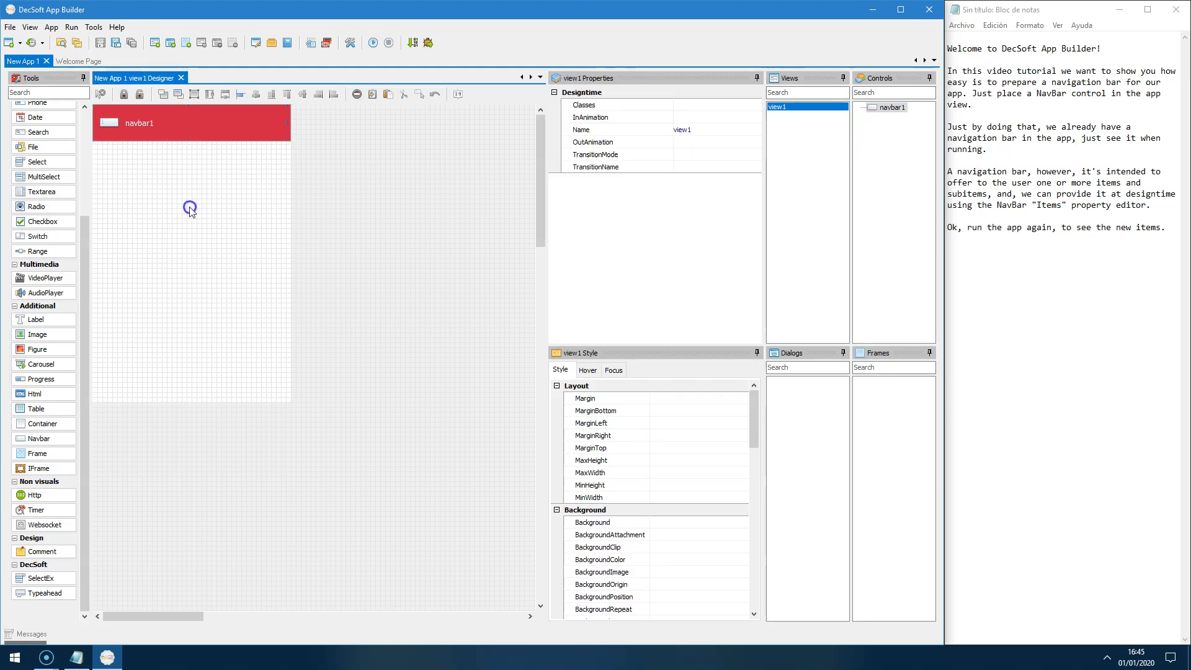
# Step: Add to the Notepad notes "React to the items' click is quite easy, just use the ItemClick event of the NavBar control, see it."
pyautogui.click(1004, 280)
pyautogui.write('React to t')
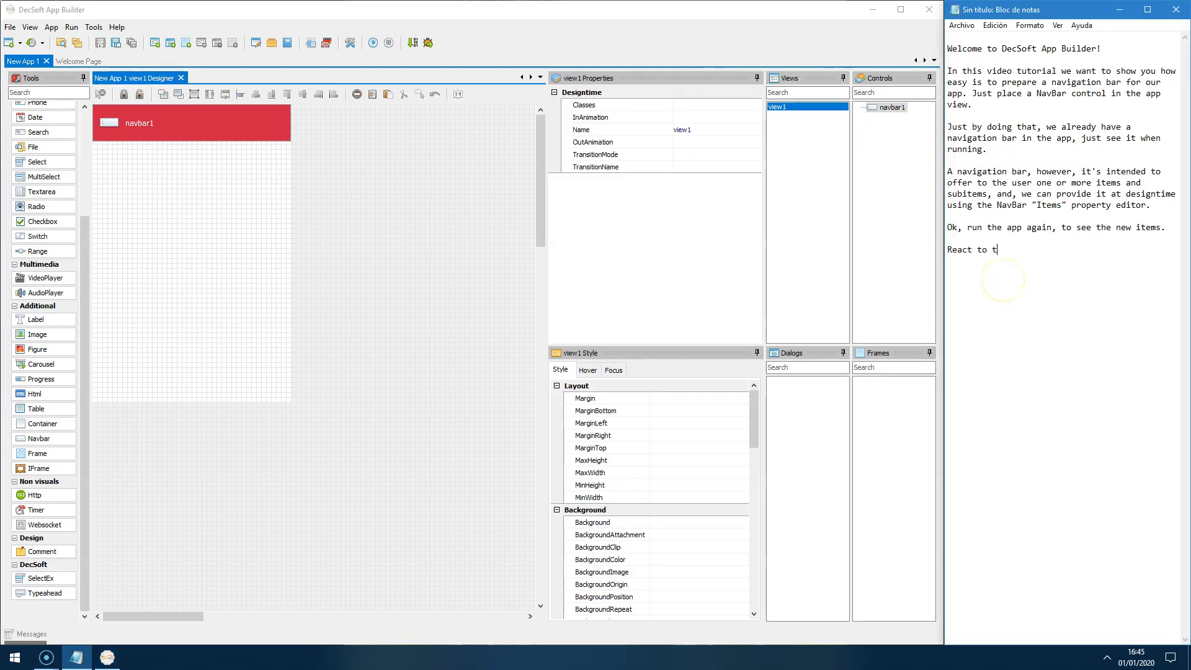
pyautogui.write("he items' click is quite easy, just use the Ite")
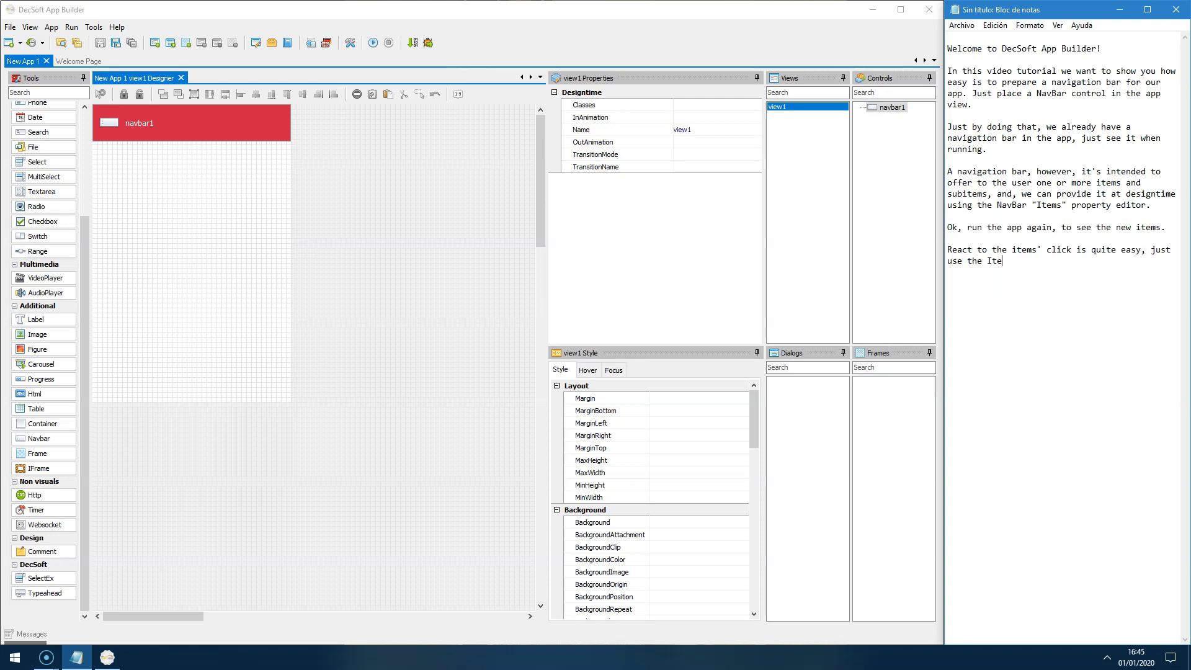
pyautogui.write('mClick event of the N')
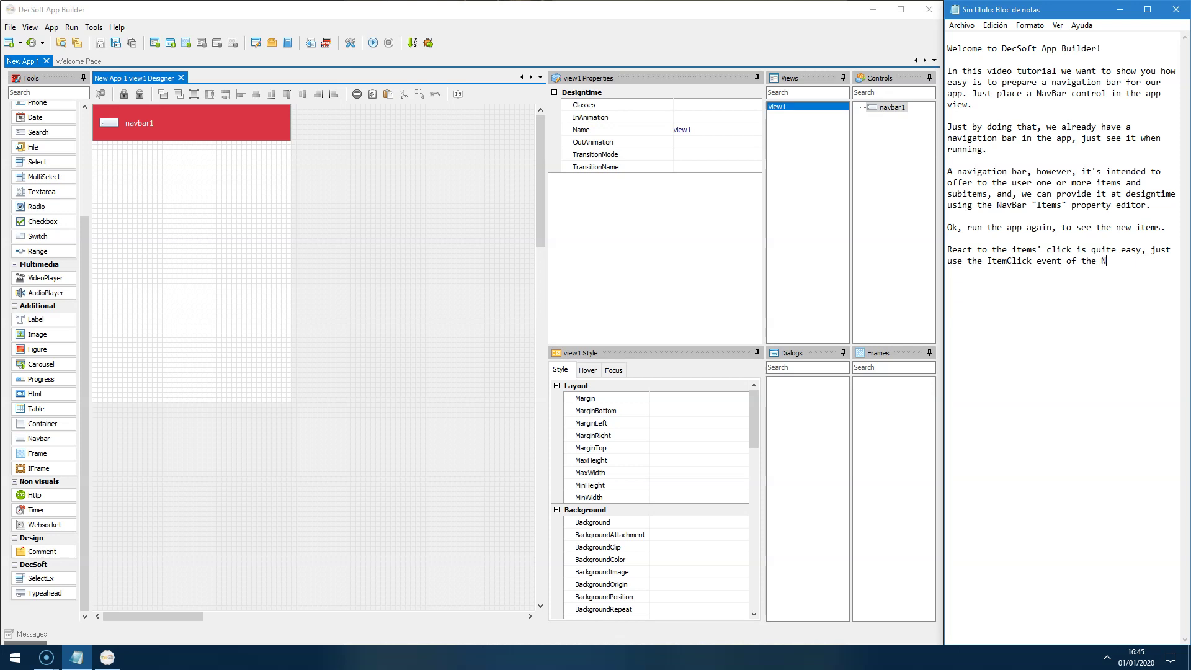
pyautogui.write('avBar control')
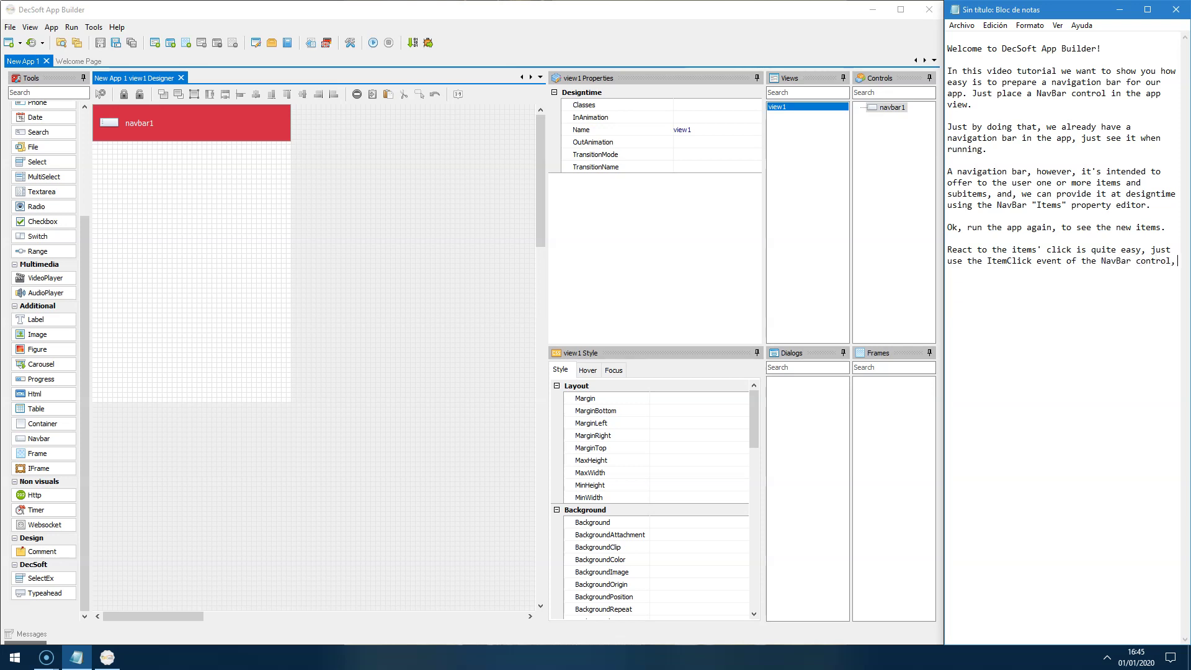
pyautogui.write(', see it.')
pyautogui.press('Return')
pyautogui.press('Return')
# Step: Open the ItemClick event code of navbar1 in DecSoft App Builder
pyautogui.click(236, 133)
pyautogui.rightClick(235, 135)
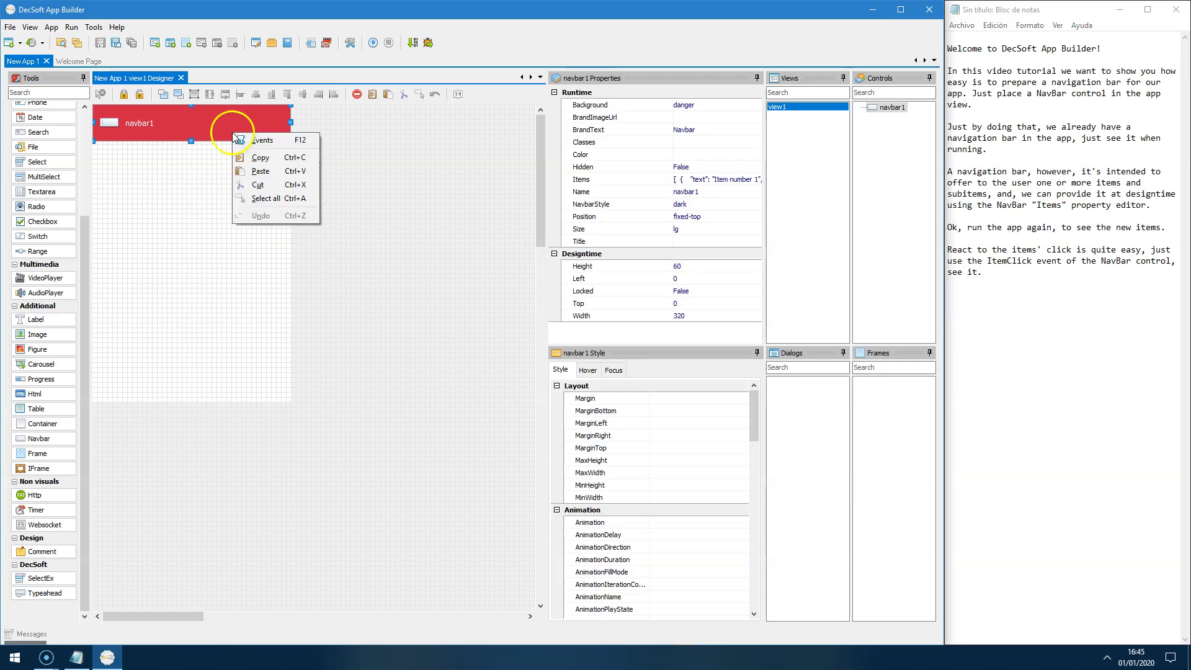
pyautogui.click(279, 144)
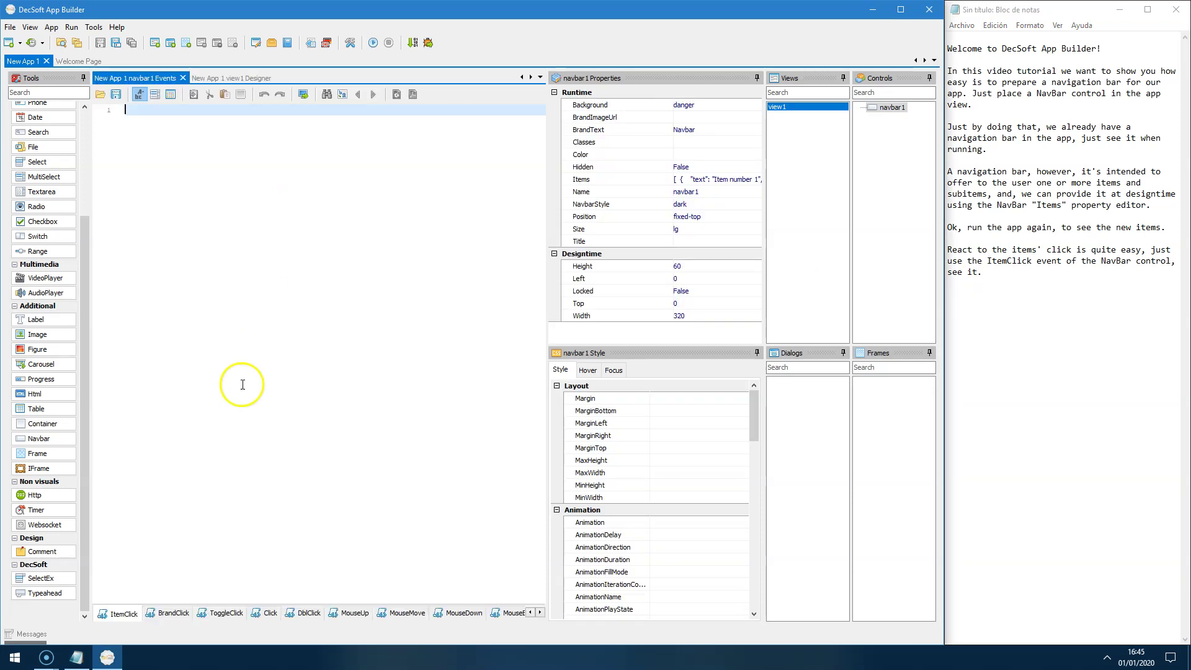
pyautogui.rightClick(172, 613)
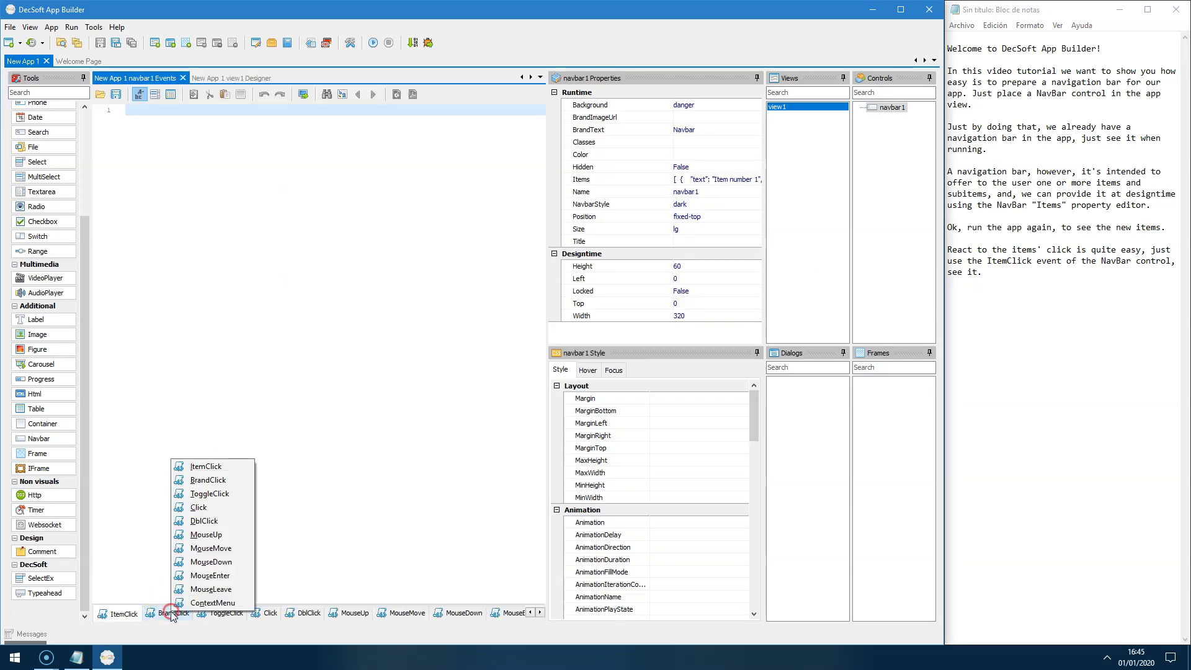
pyautogui.click(244, 472)
# Step: Write window.alert('You clicked the item with text: ' + views.view1.navbar1.item.text); in navbar1's ItemClick event
pyautogui.press('Return')
pyautogui.write('window.ale')
pyautogui.press('Return')
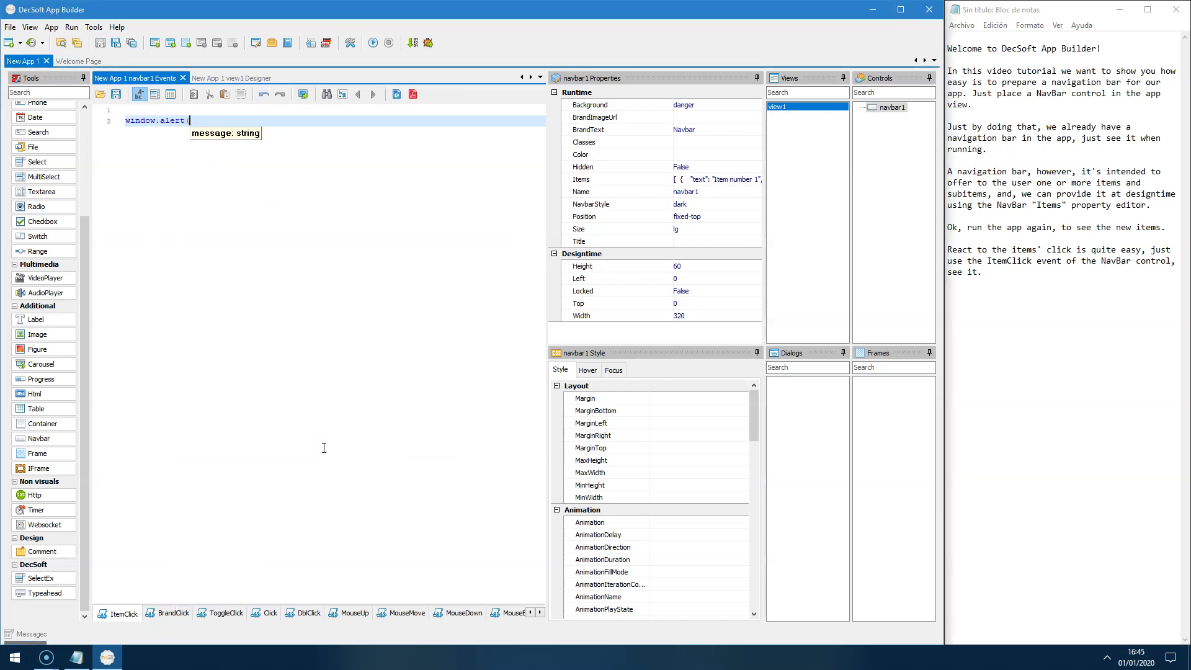
pyautogui.write('view')
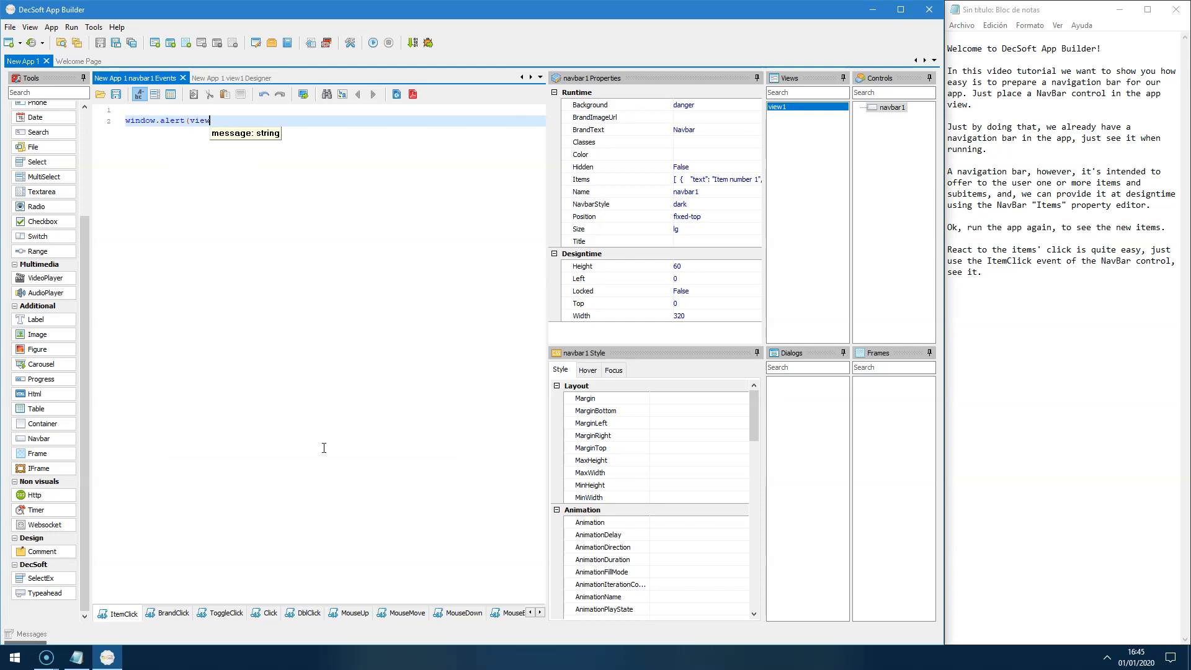
pyautogui.hotkey('ctrl', 'space')
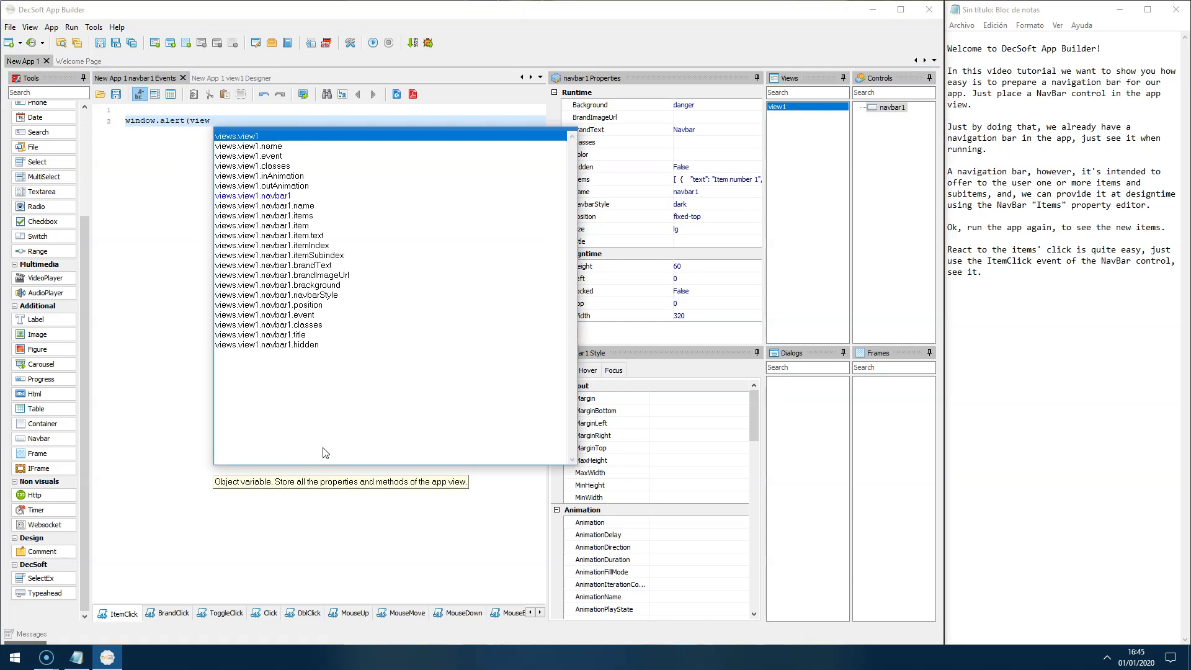
pyautogui.press('Down')
pyautogui.press('Down')
pyautogui.press('Down')
pyautogui.press('Down')
pyautogui.press('Down')
pyautogui.press('Down')
pyautogui.press('Down')
pyautogui.press('Down')
pyautogui.press('Down')
pyautogui.press('Return')
pyautogui.write('.text);')
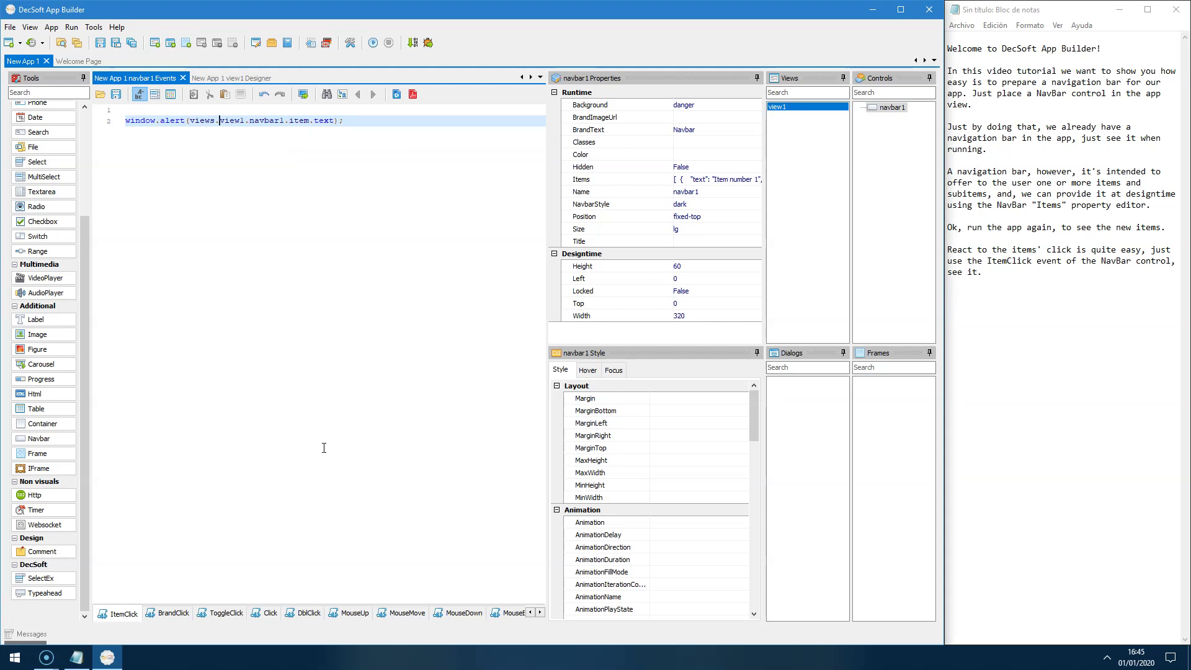
pyautogui.write("'You clicked the item with text")
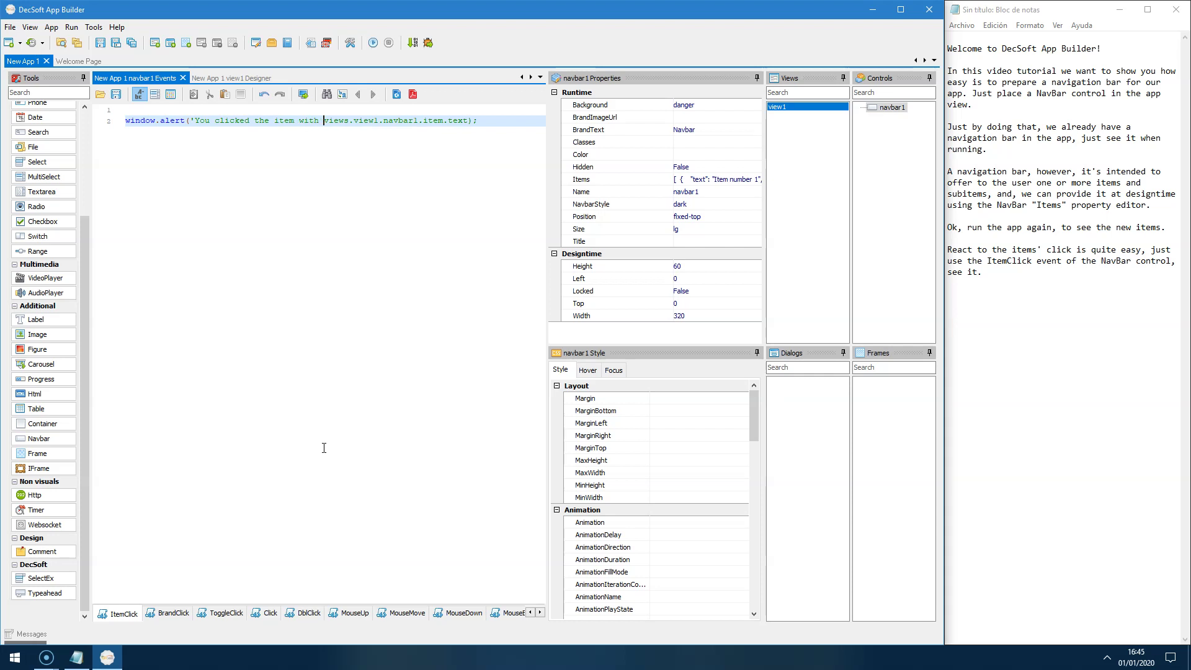
pyautogui.write(": ' +")
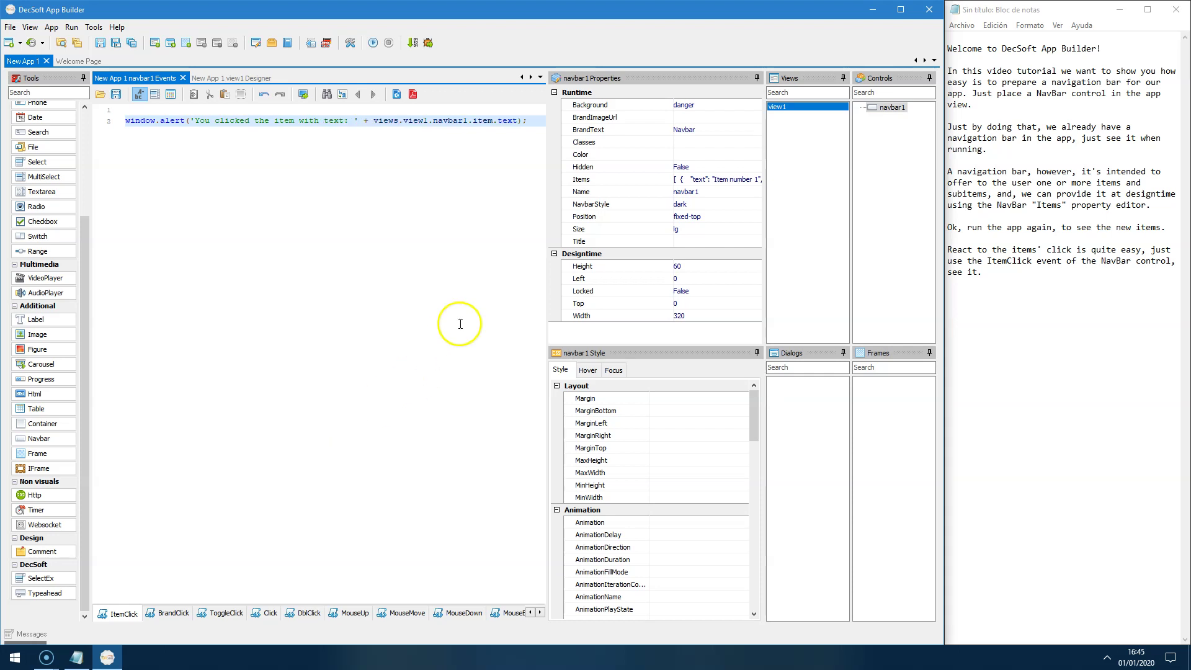
# Step: Debug the app, choose Item number 1 from the navbar menu, and dismiss the alert
pyautogui.click(433, 49)
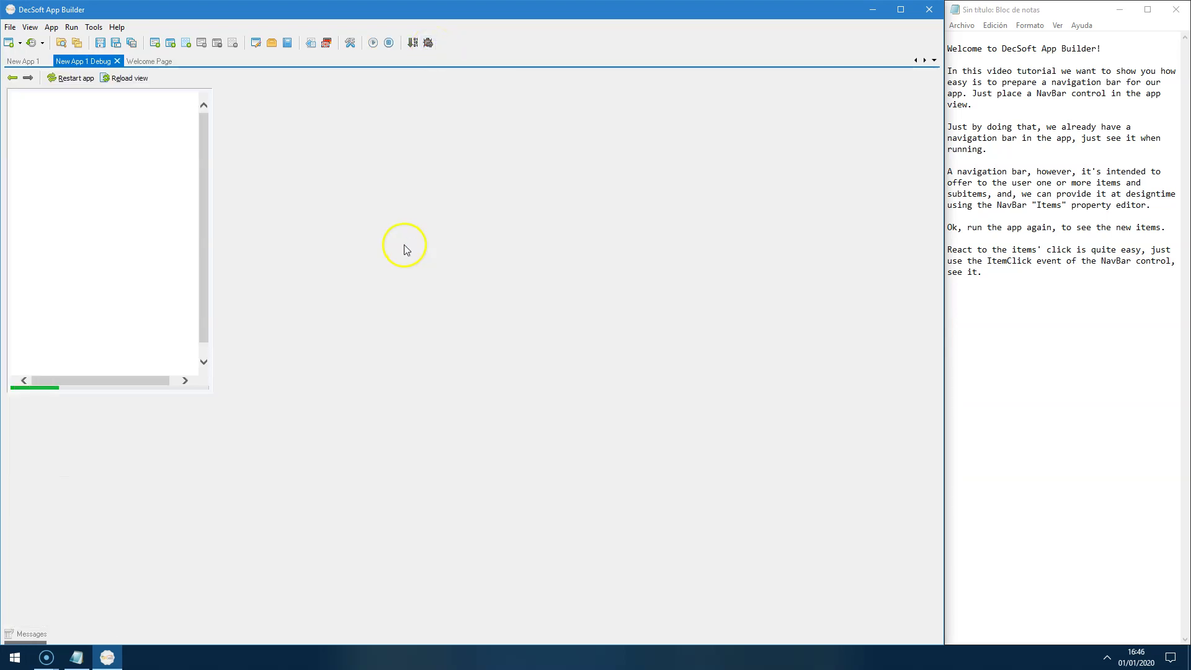
pyautogui.click(181, 109)
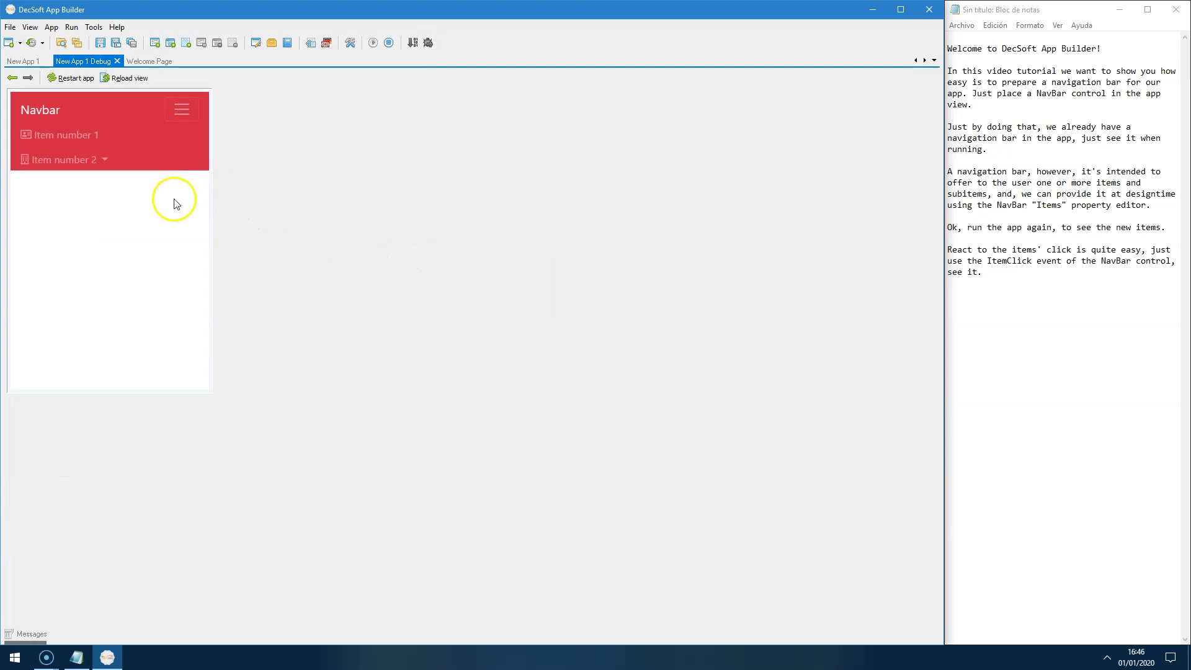
pyautogui.click(88, 140)
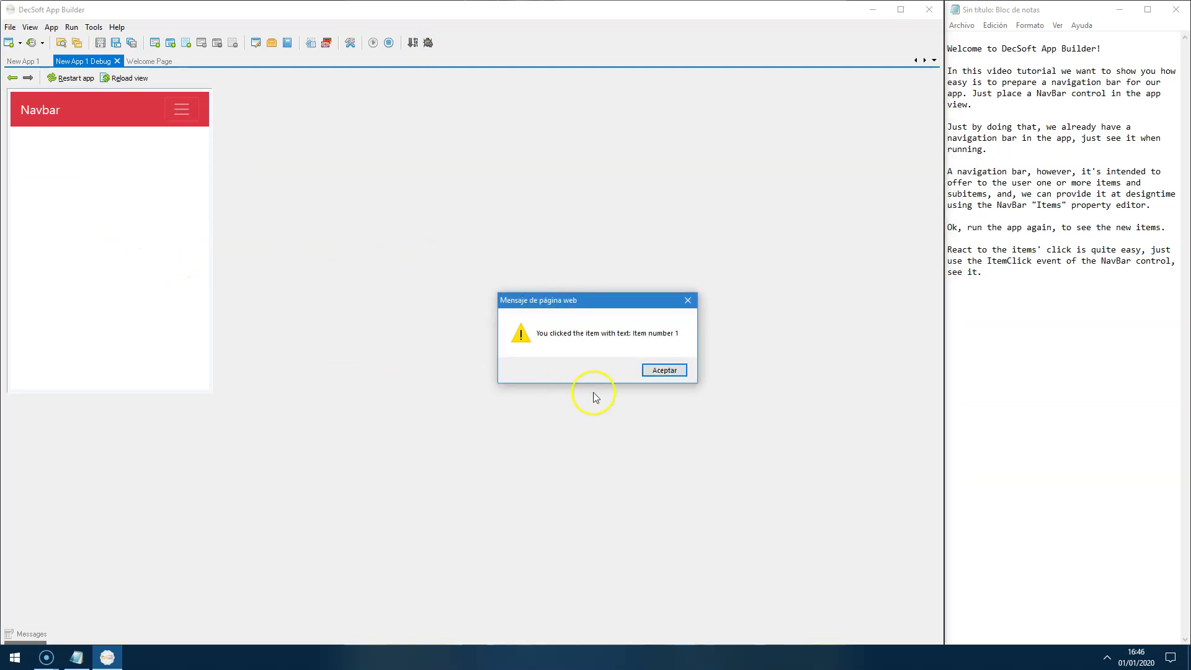
pyautogui.click(674, 371)
# Step: Choose Subitem number 1 under Item number 2, dismiss the alert, and close the debug view
pyautogui.click(182, 110)
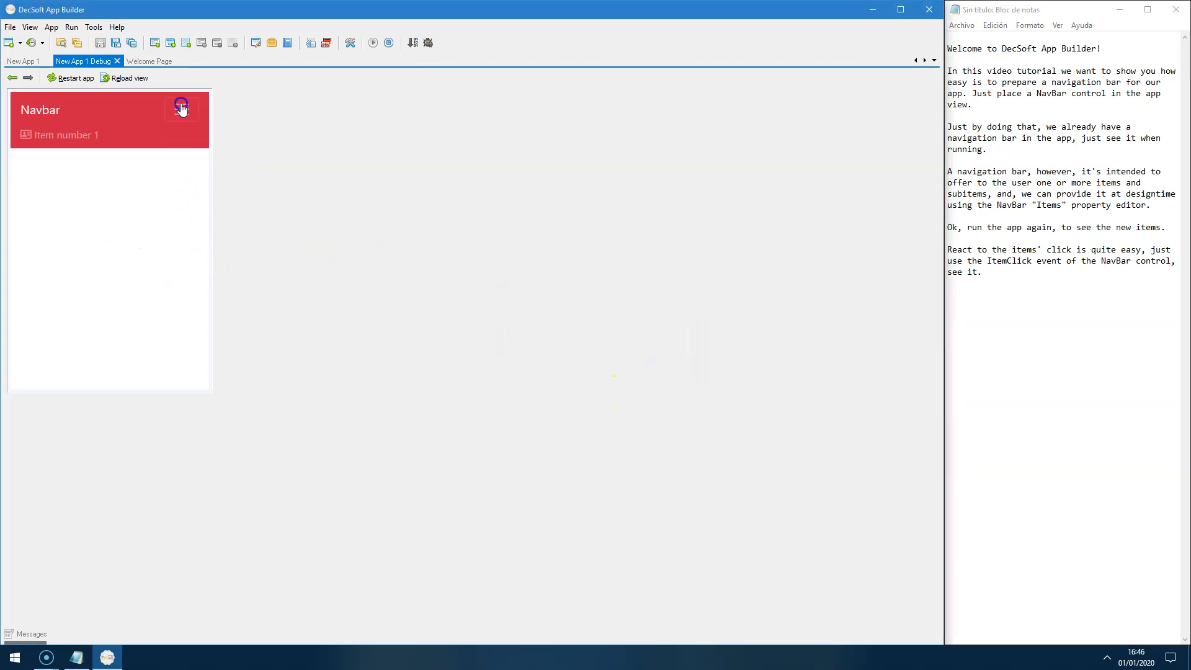
pyautogui.click(105, 160)
pyautogui.click(107, 188)
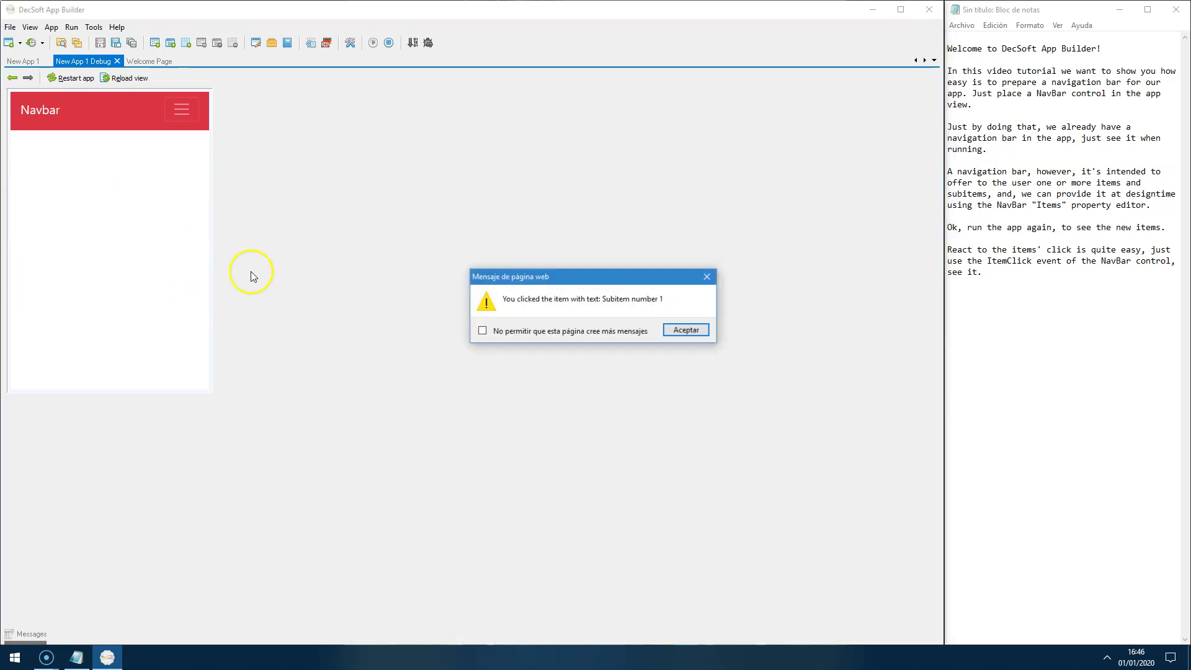
pyautogui.click(686, 329)
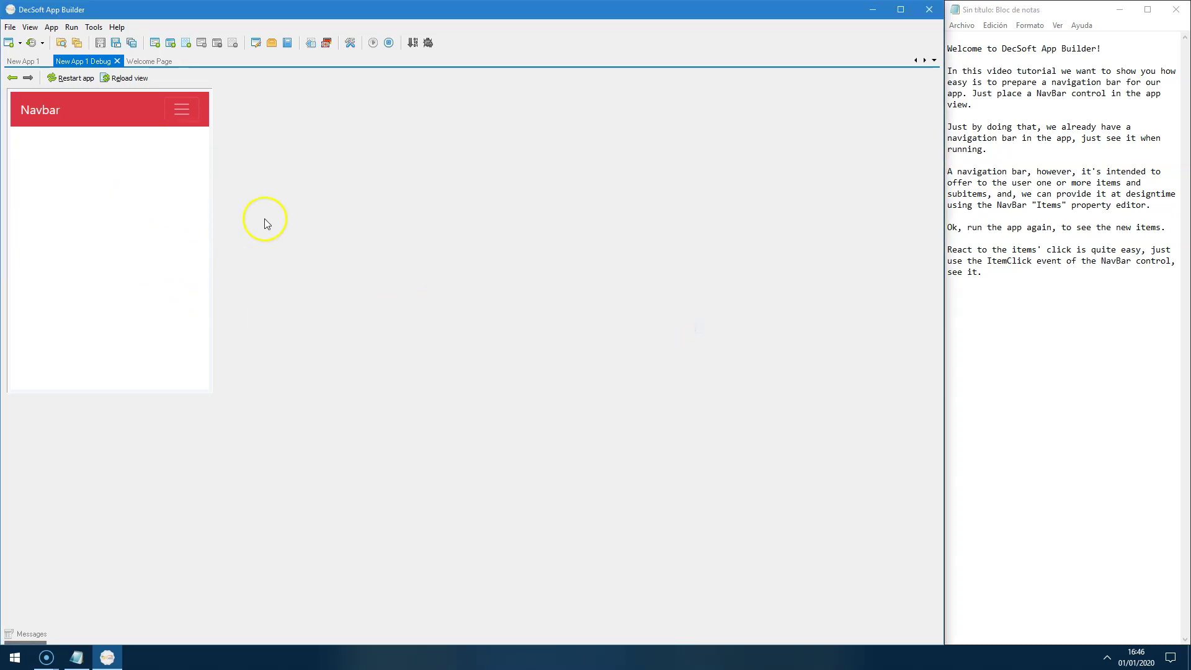
pyautogui.click(116, 60)
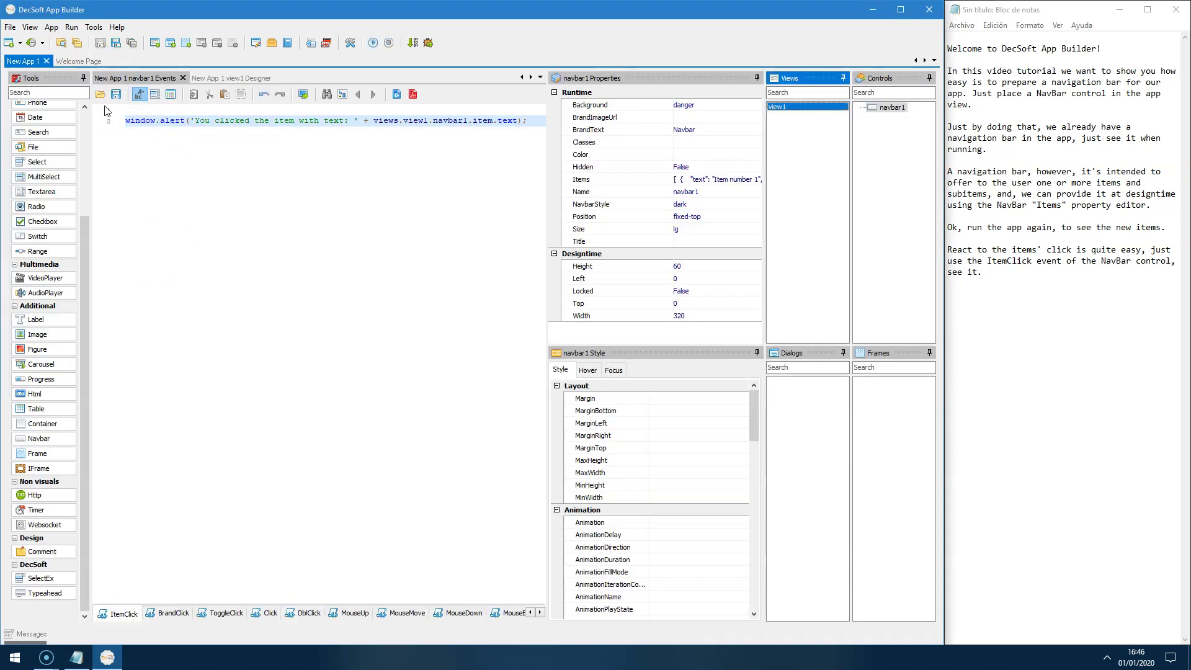
# Step: Show the view1 designer and note in Notepad that NavBar has other useful properties like "background", which sets the background color from predefined "kinds"
pyautogui.click(233, 78)
pyautogui.click(1053, 344)
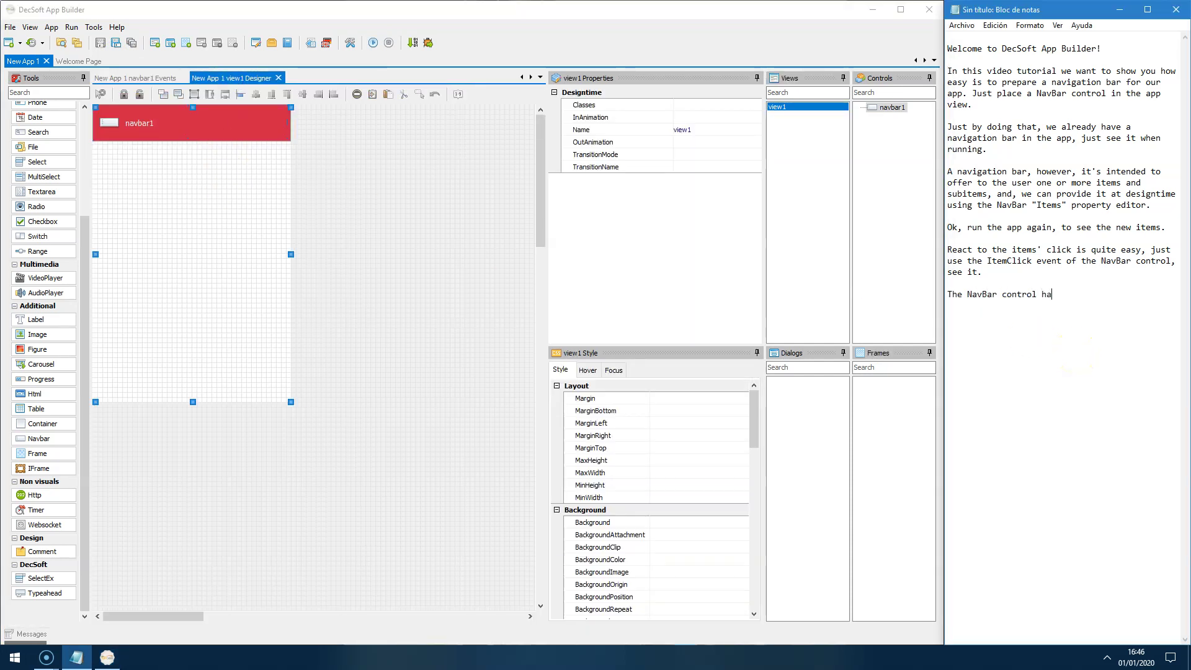
pyautogui.write('useful properties like the "background" one, which allows to set the background color')
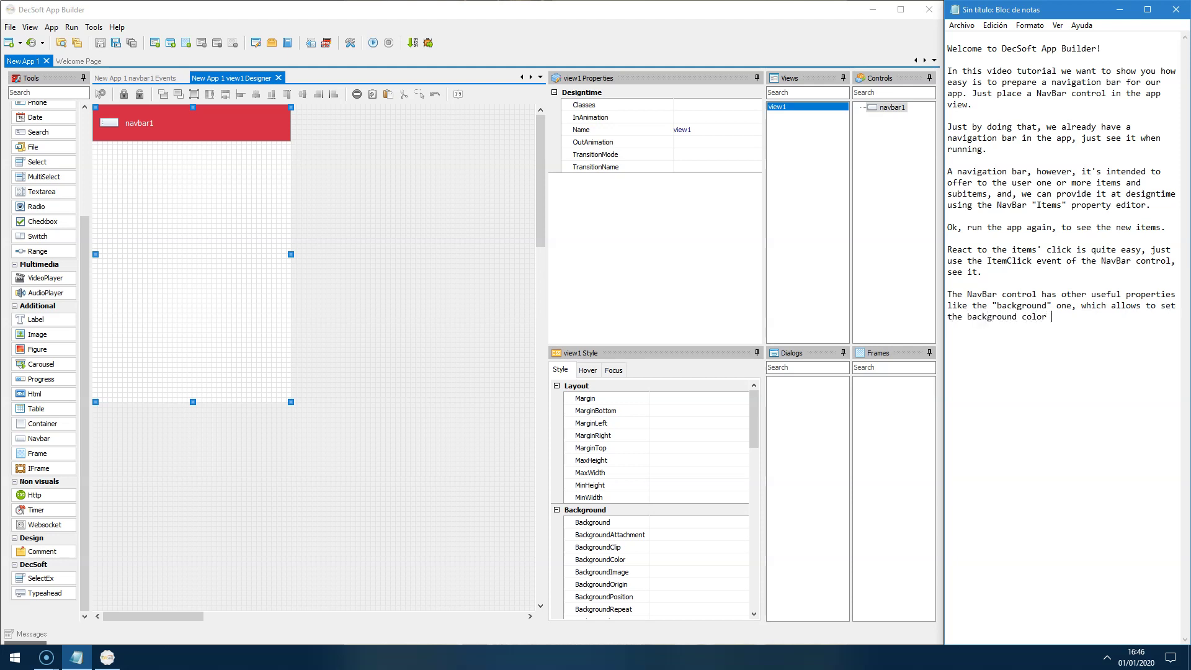
pyautogui.write('fined "kinds".')
# Step: Try the primary and secondary backgrounds on navbar1 in DecSoft App Builder, and set its Background to success
pyautogui.click(225, 127)
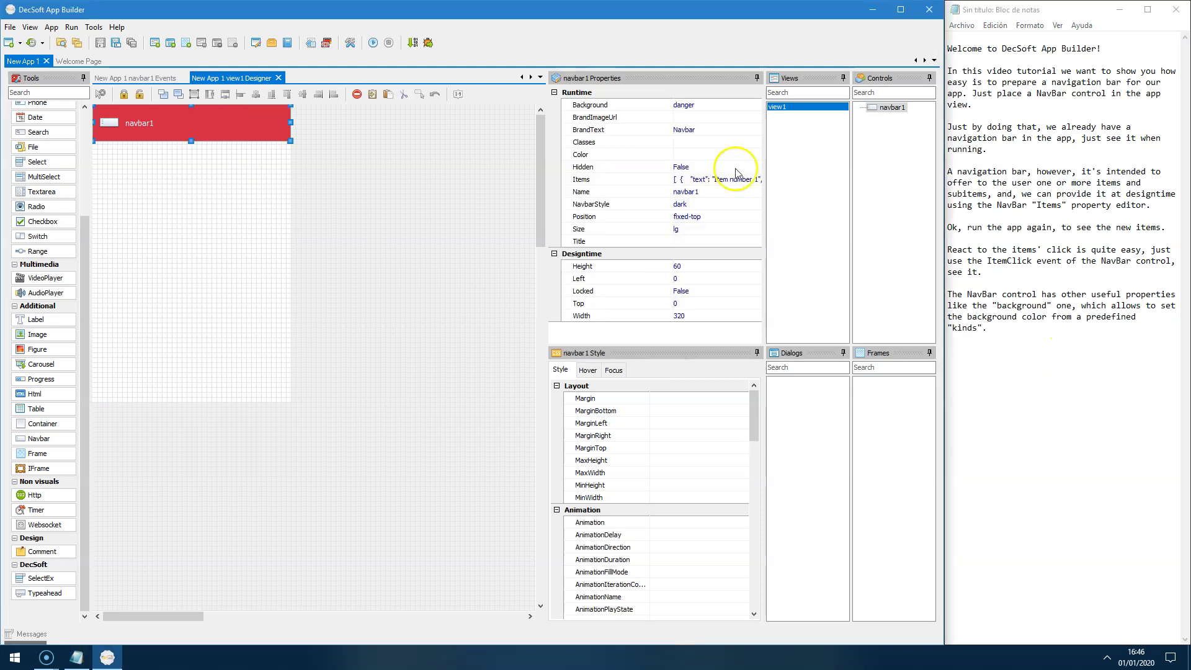
pyautogui.click(755, 105)
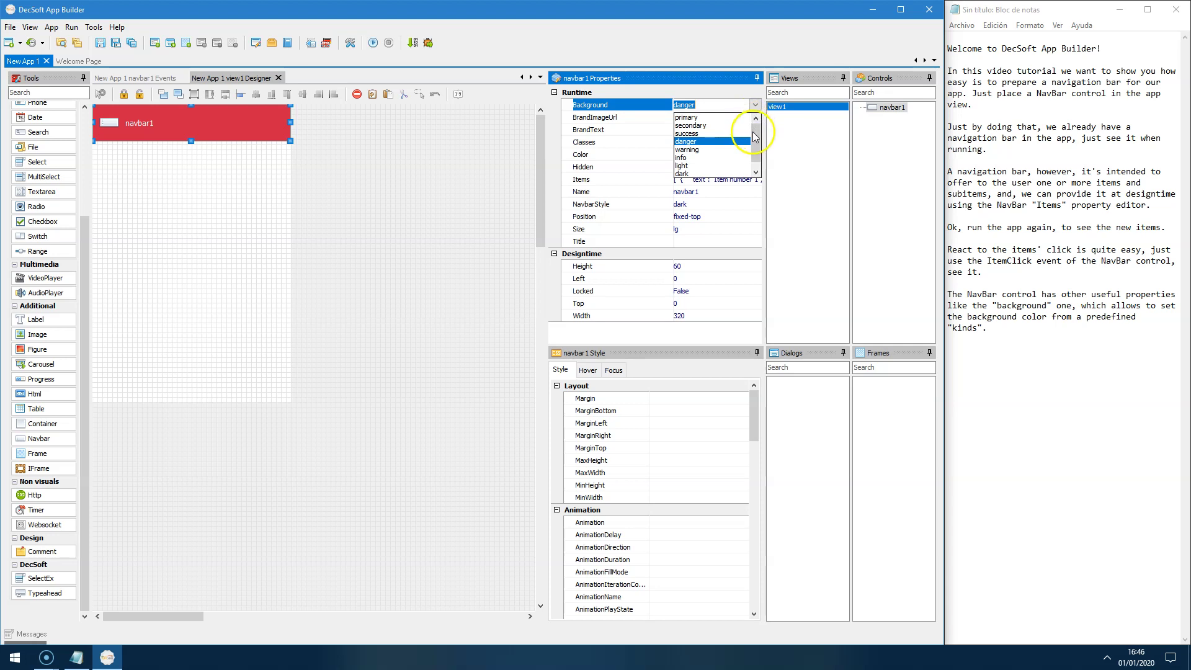
pyautogui.click(720, 118)
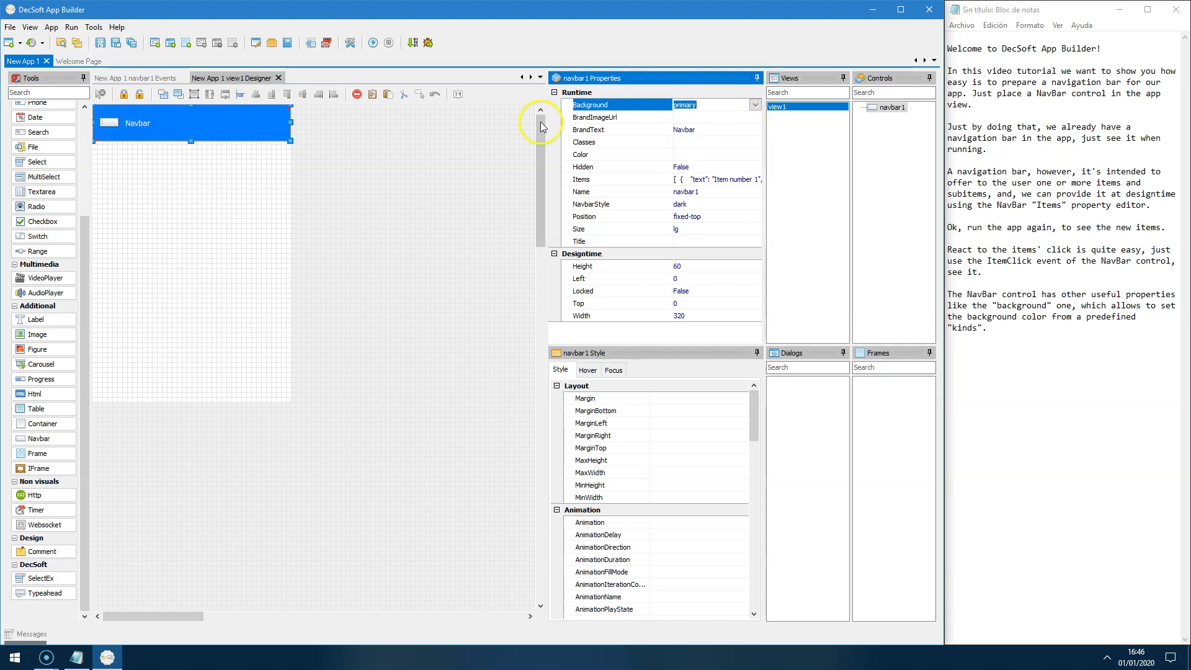
pyautogui.click(755, 105)
pyautogui.click(700, 126)
pyautogui.click(756, 107)
pyautogui.click(714, 138)
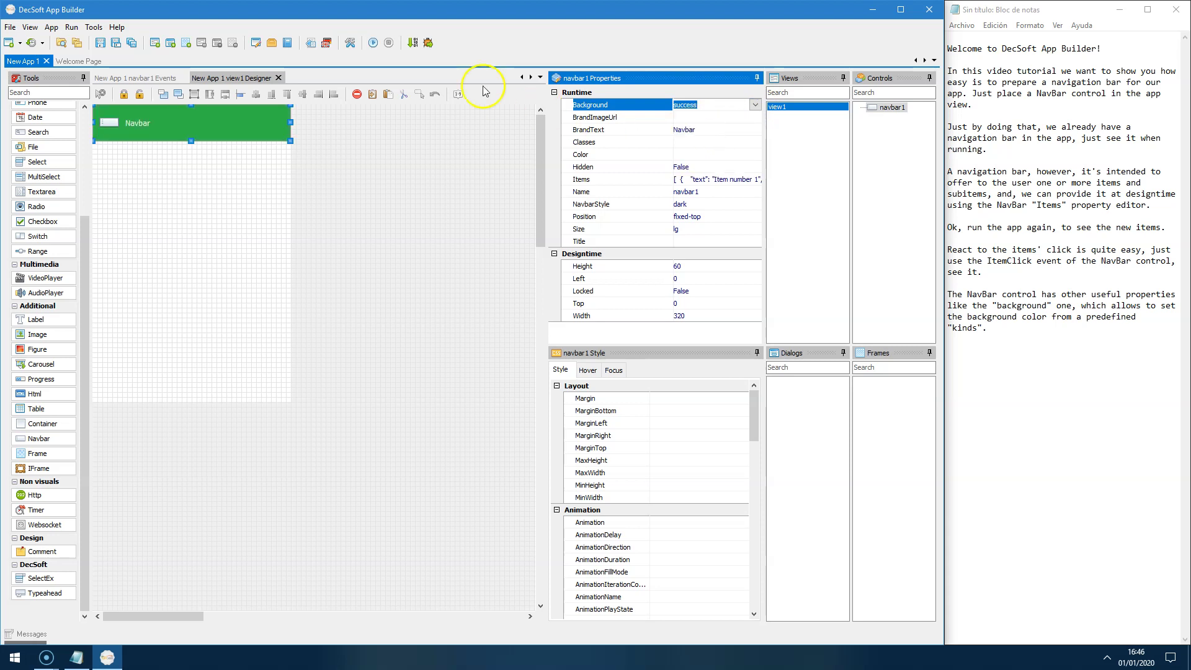
# Step: Debug the app to check the navbar's new background with its menu expanded, collapse the menu, and close the debug view
pyautogui.click(429, 42)
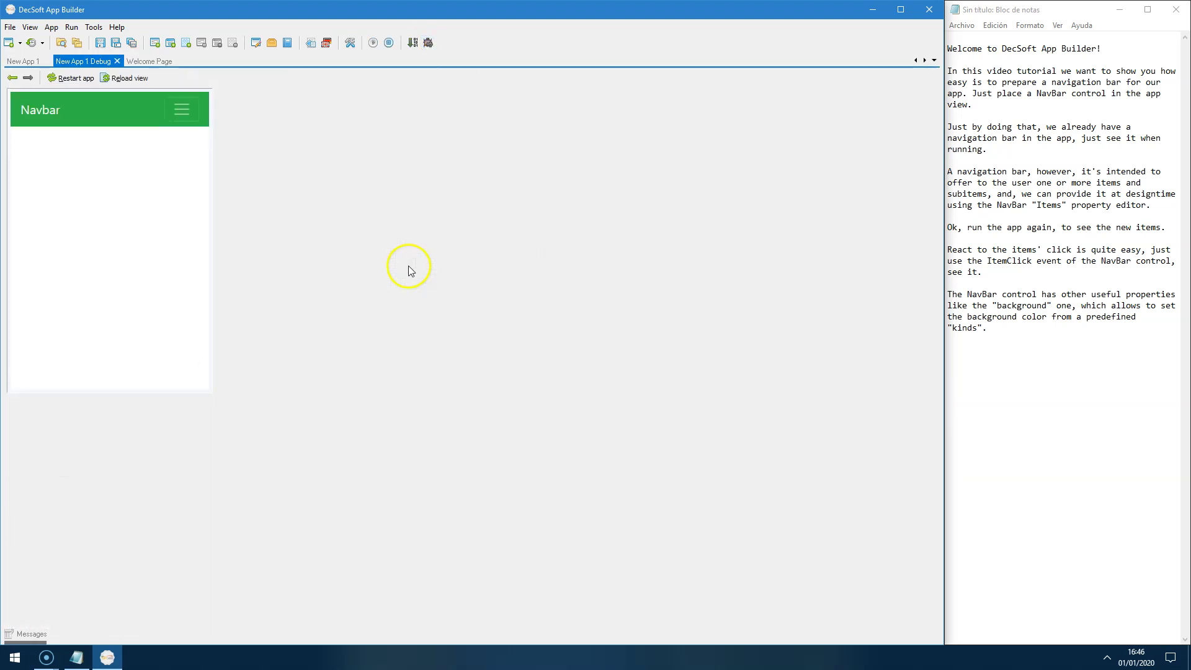
pyautogui.click(181, 109)
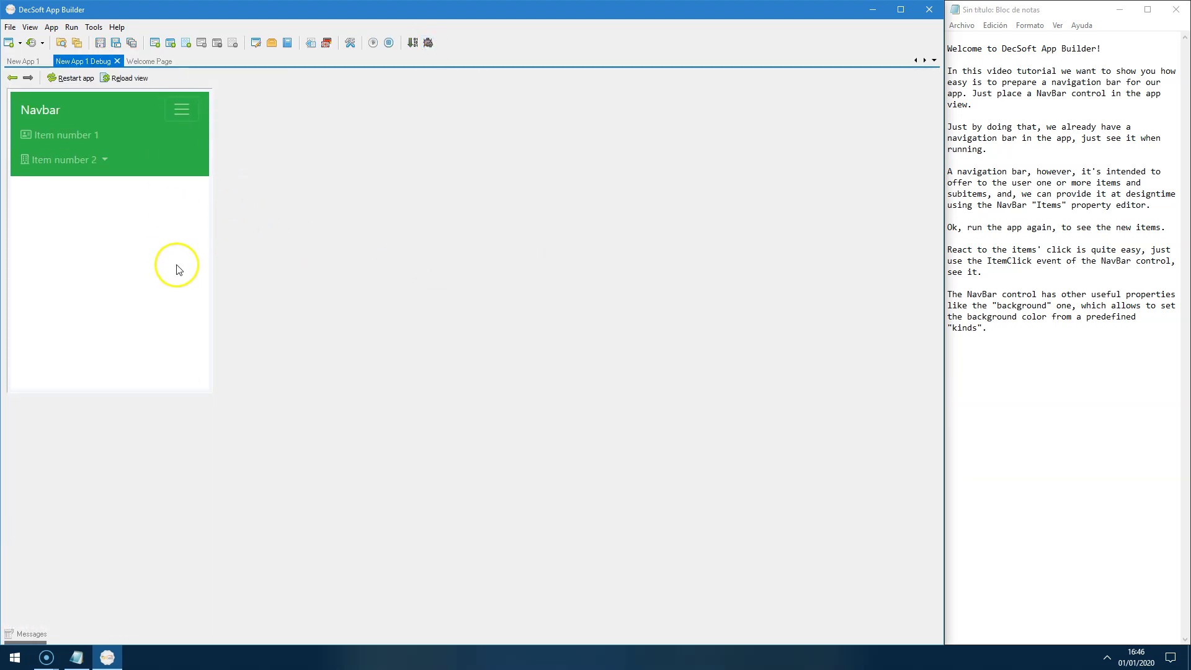
pyautogui.click(186, 108)
pyautogui.click(116, 61)
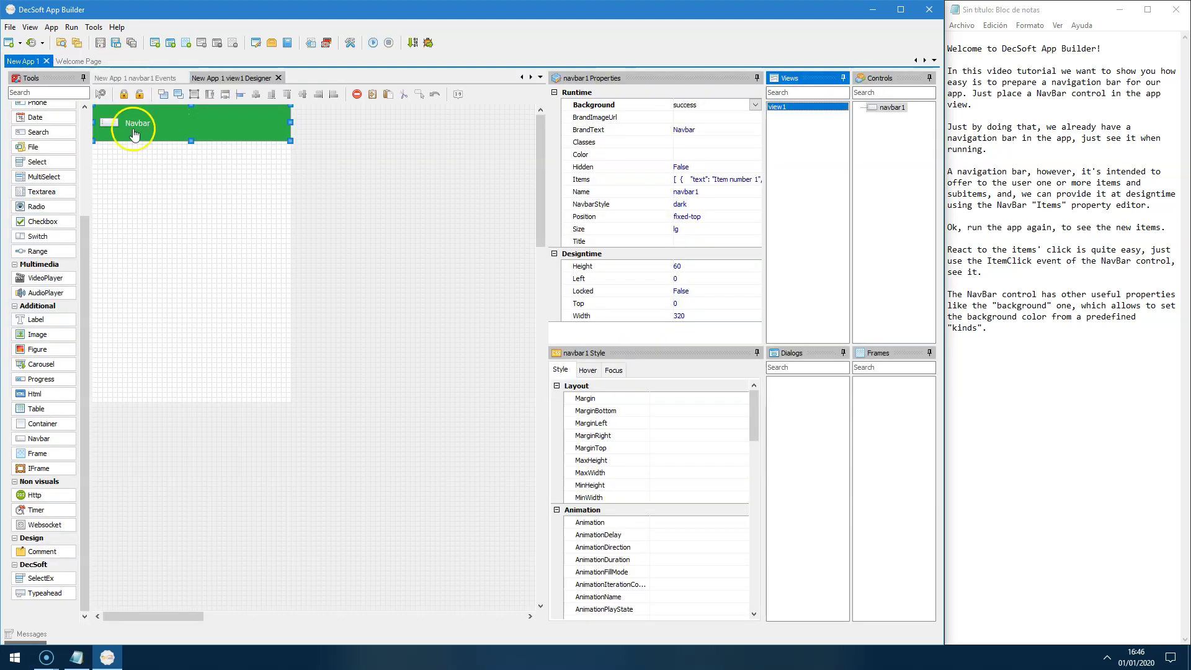
pyautogui.click(199, 259)
# Step: Add a Notepad note about other NavBar properties and events, encouraging a look at the NavBar sample app included in the DecSoft App Builder installation
pyautogui.click(1074, 400)
pyautogui.write('There is other interesting propert')
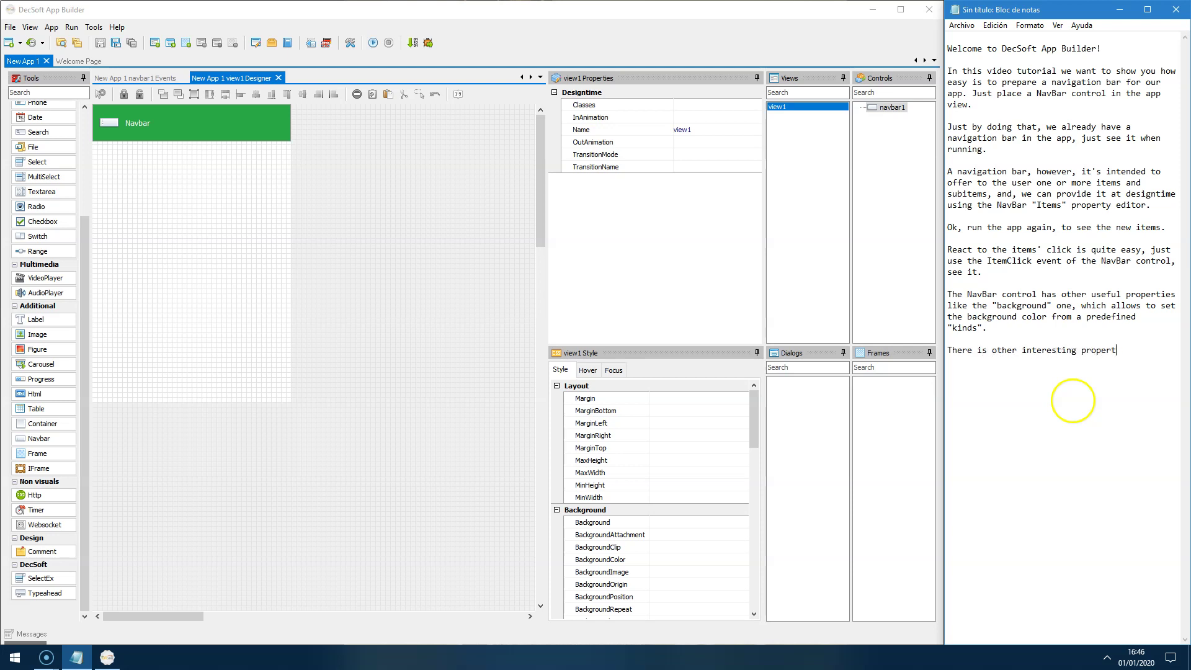
pyautogui.write('ies and events in the NavBar control. Thi')
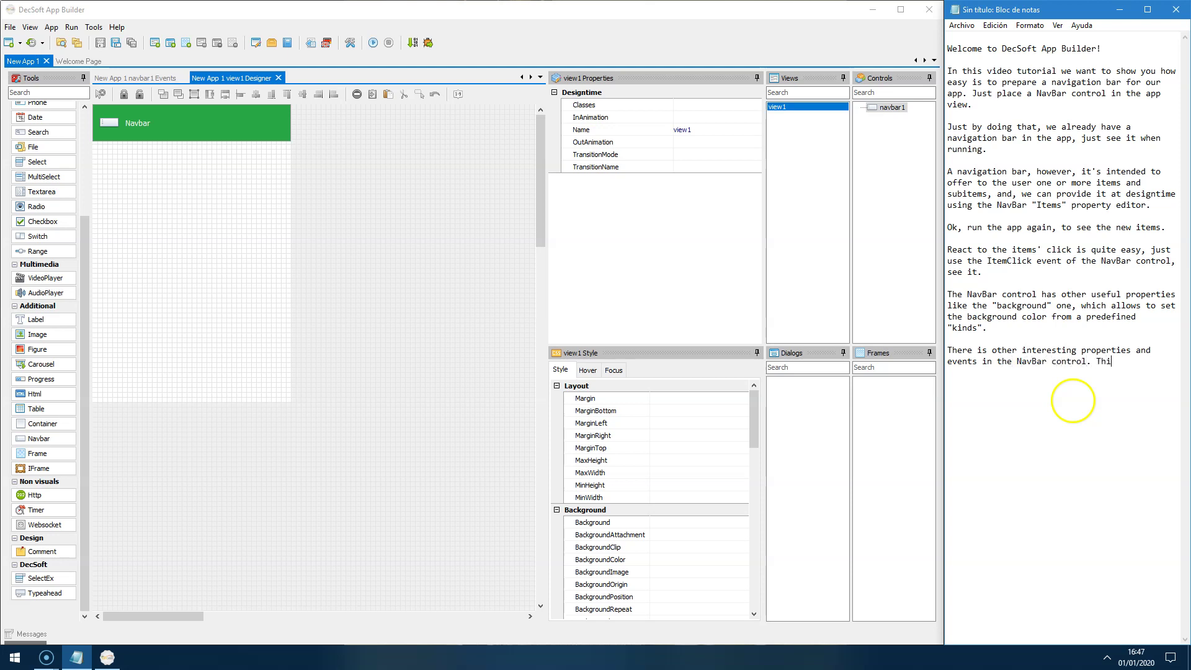
pyautogui.press('BackSpace')
pyautogui.write("l. It's enough for this video tutorial, but, we encourage yourto take a look at the ")
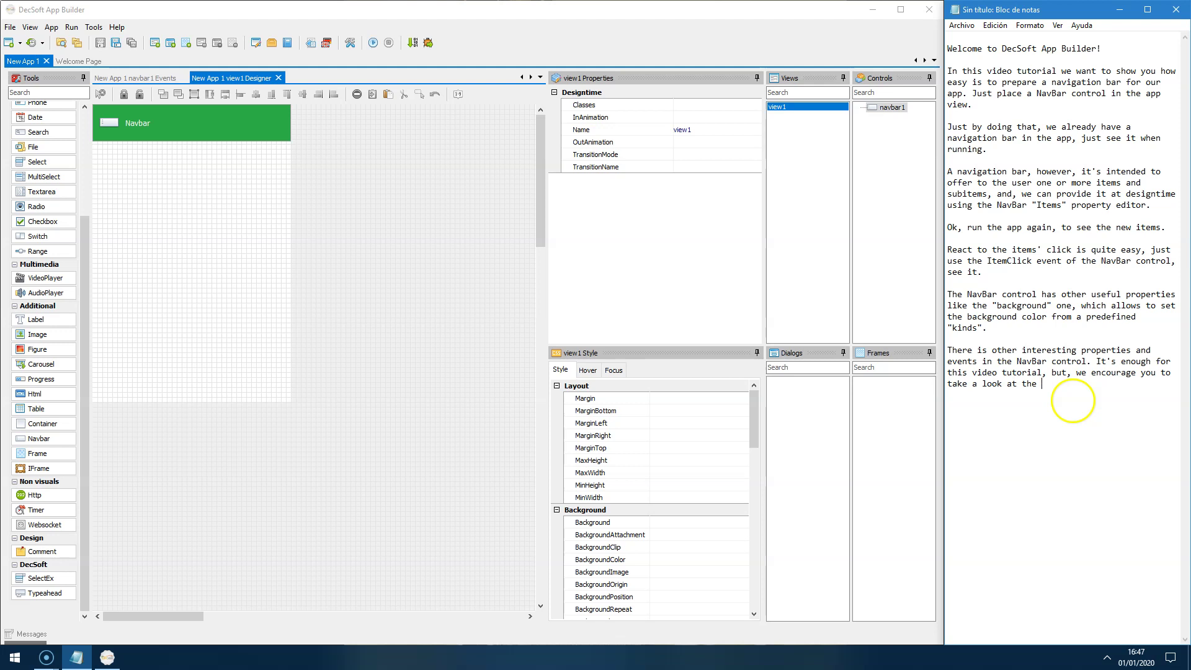
pyautogui.write('NavBar sample app, which is include')
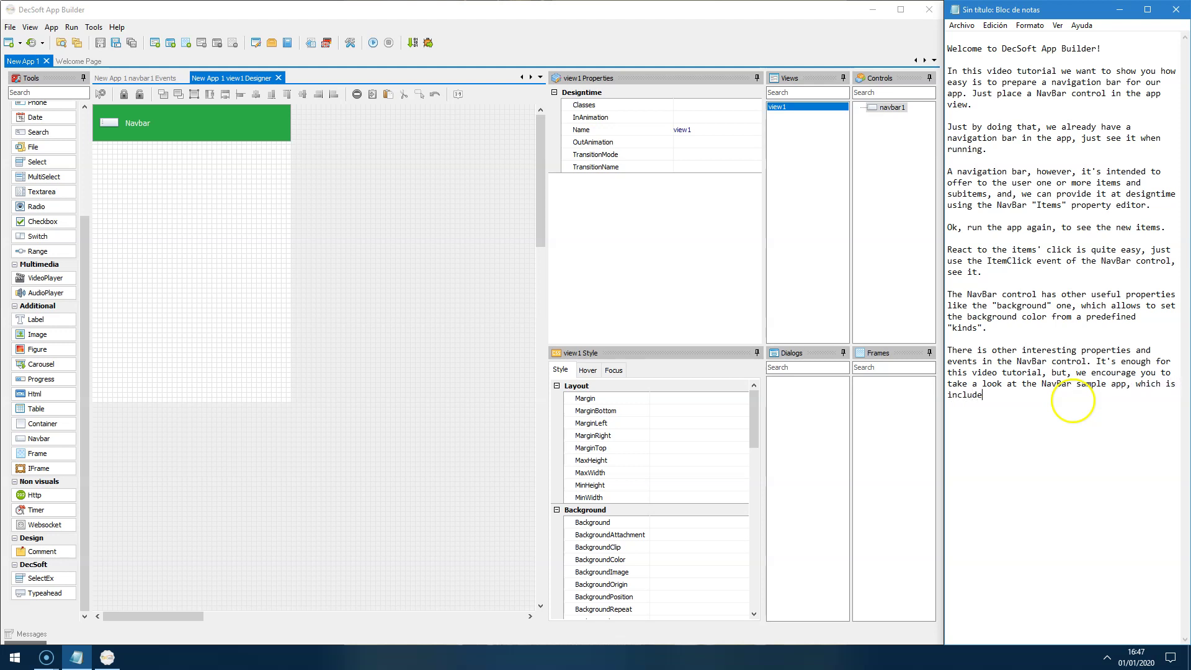
pyautogui.write('d in the DecSoft App Builder ins')
pyautogui.write('tallation.')
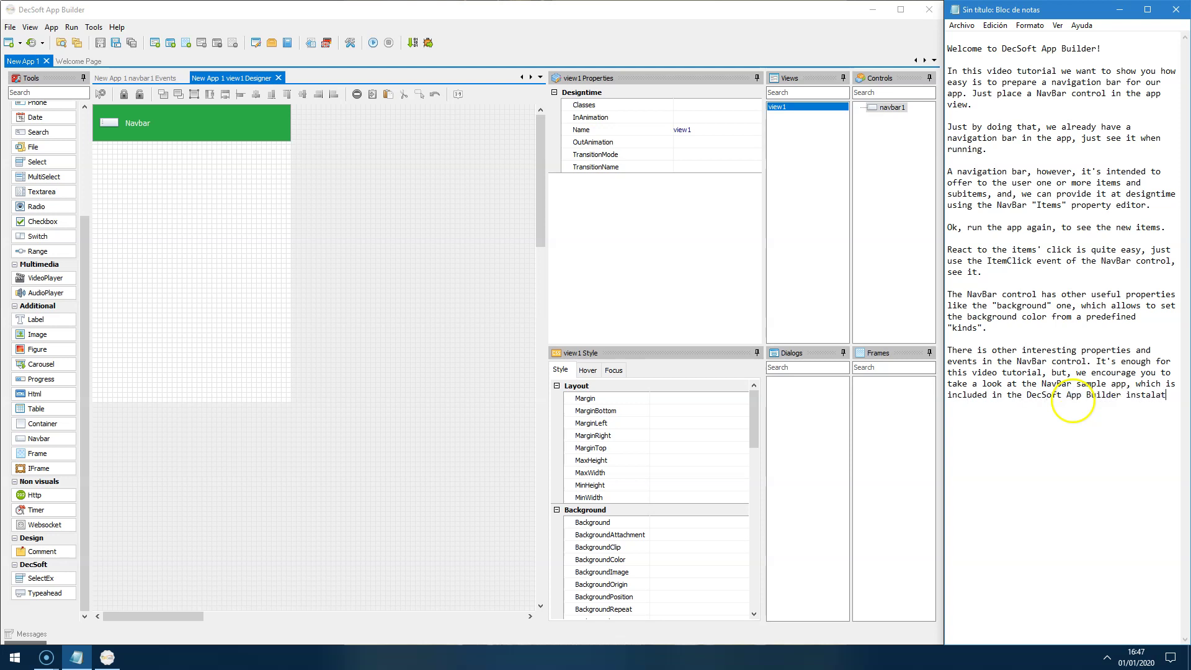
# Step: Add the closing paragraph "That's all for this video! See you in the next one!" to the notes
pyautogui.press('Return')
pyautogui.press('Return')
pyautogui.write("That's all for this video! See you in the next one!")
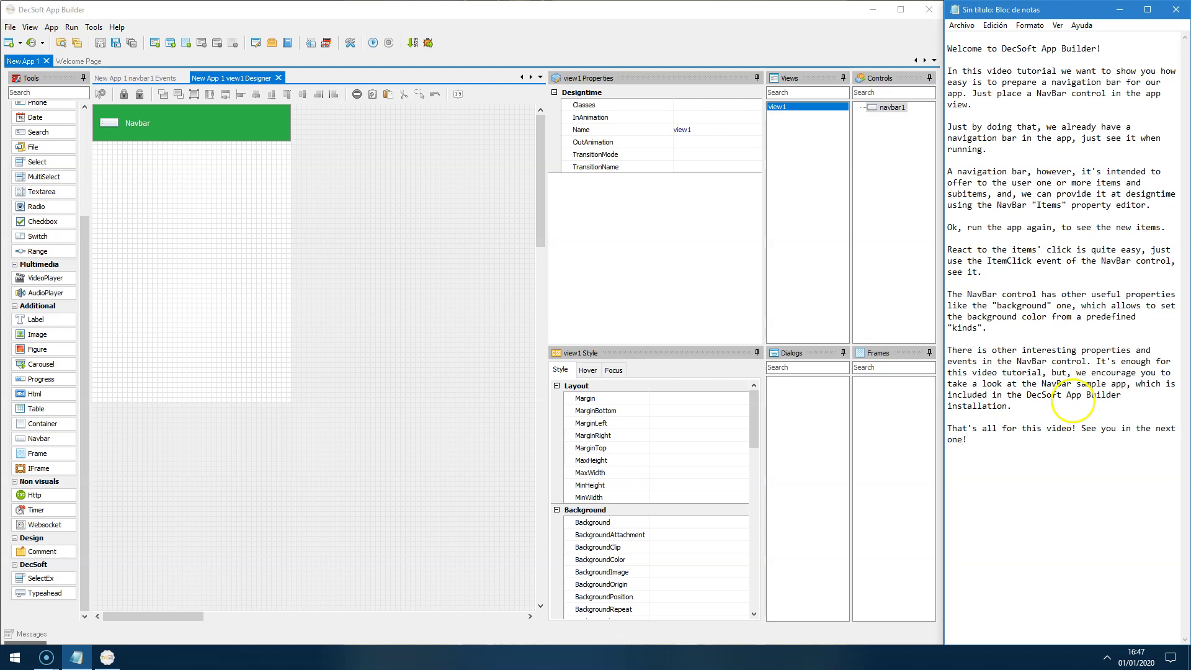